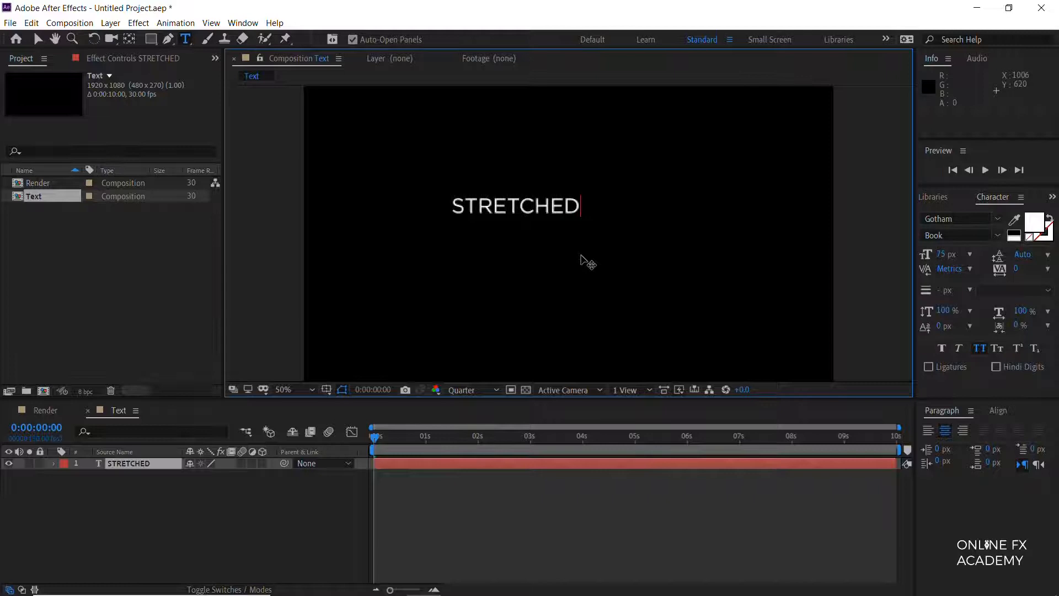
# Step: Add TYPOGRAPHY as the second line of the text and centre the text layer horizontally and vertically in the composition
pyautogui.write('TYPOGRAPHY')
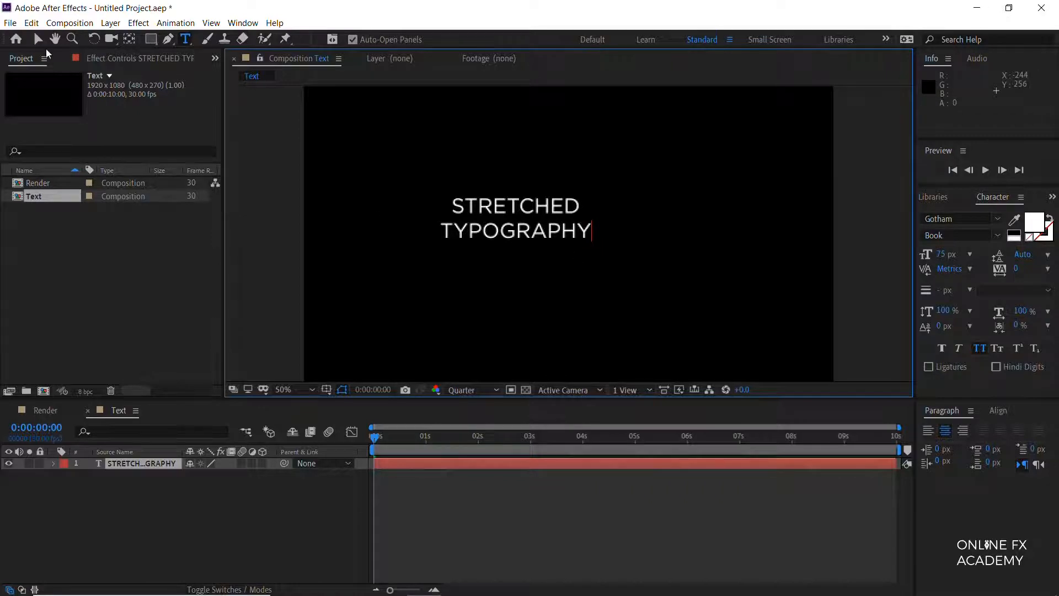
pyautogui.click(38, 39)
pyautogui.click(1000, 413)
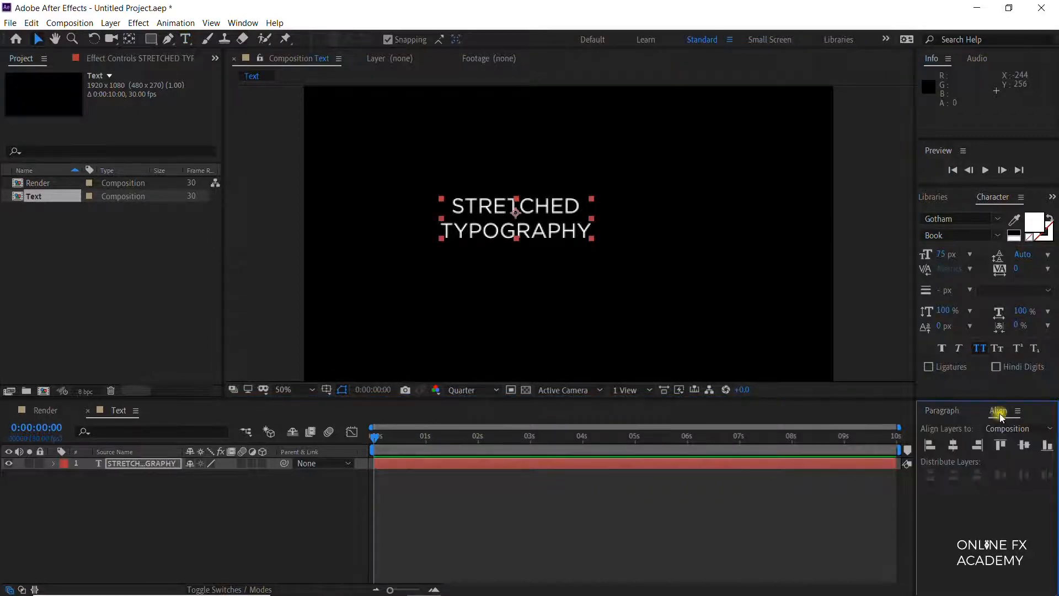
pyautogui.click(960, 443)
pyautogui.click(1025, 446)
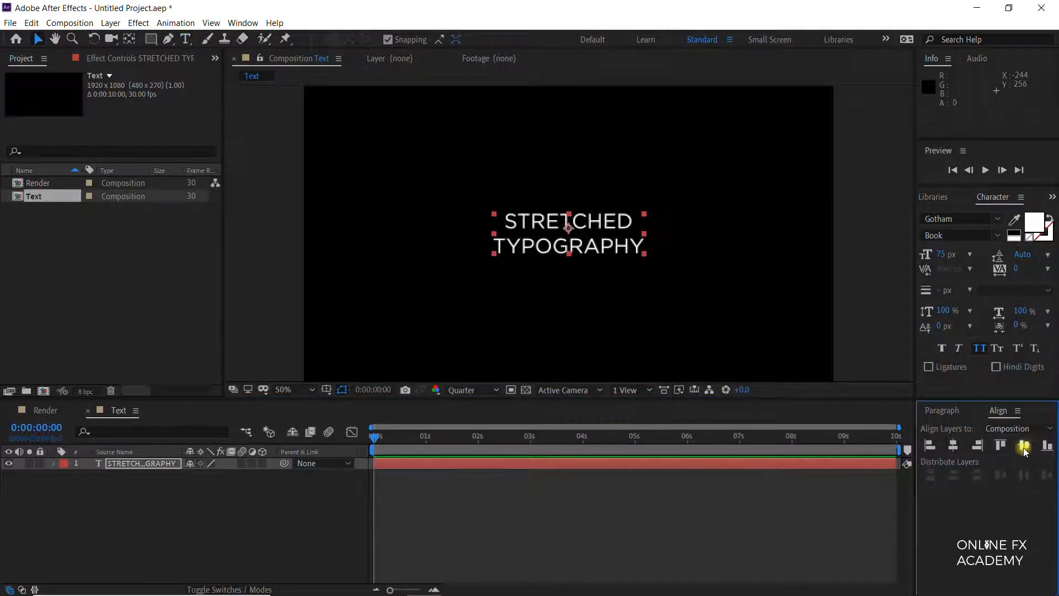
# Step: Change the text to Gotham Bold and enlarge both lines, with STRETCHED at 144 px
pyautogui.doubleClick(610, 251)
pyautogui.click(32, 39)
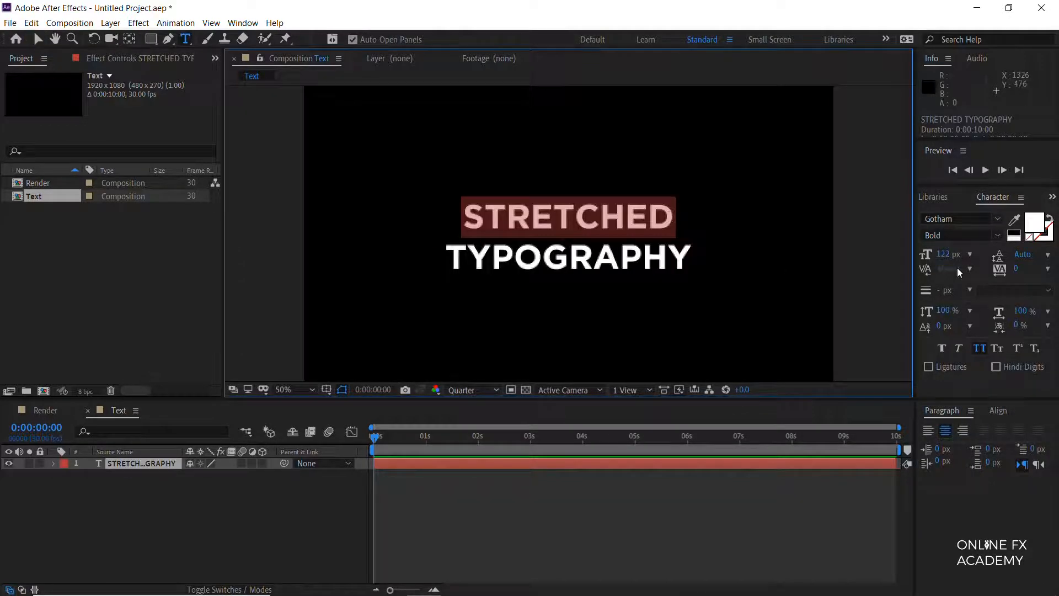
pyautogui.moveTo(944, 254); pyautogui.dragTo(954, 255)
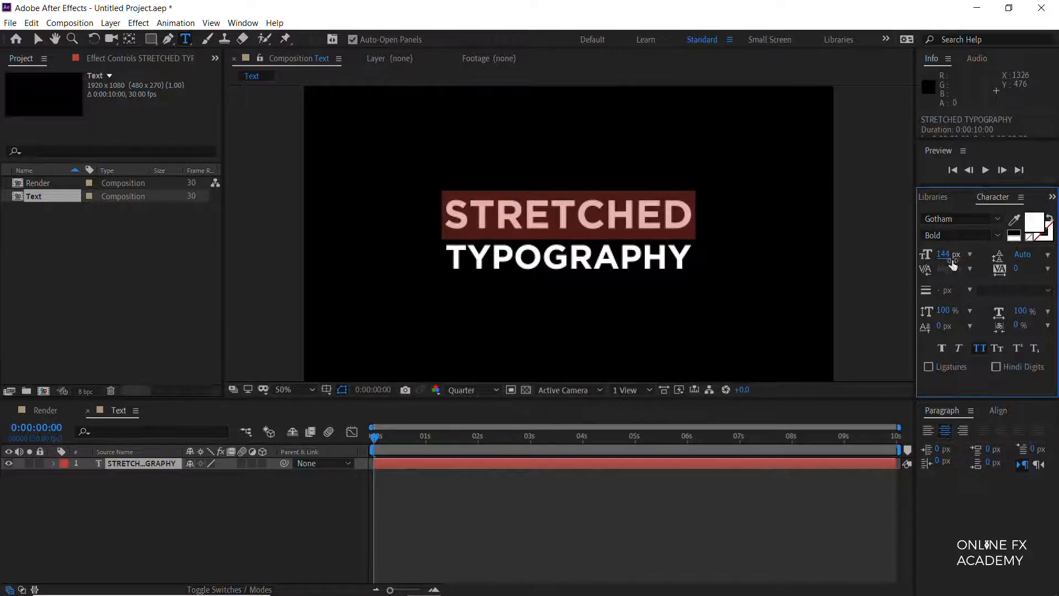
pyautogui.click(222, 516)
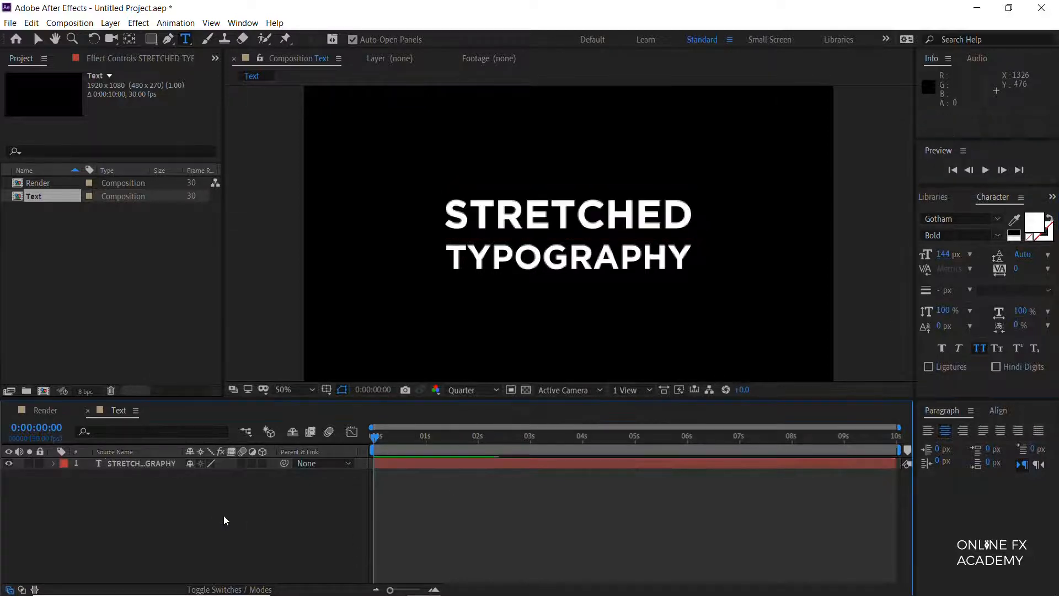
# Step: Re-centre the enlarged text layer horizontally and vertically in the composition
pyautogui.click(85, 463)
pyautogui.click(1000, 410)
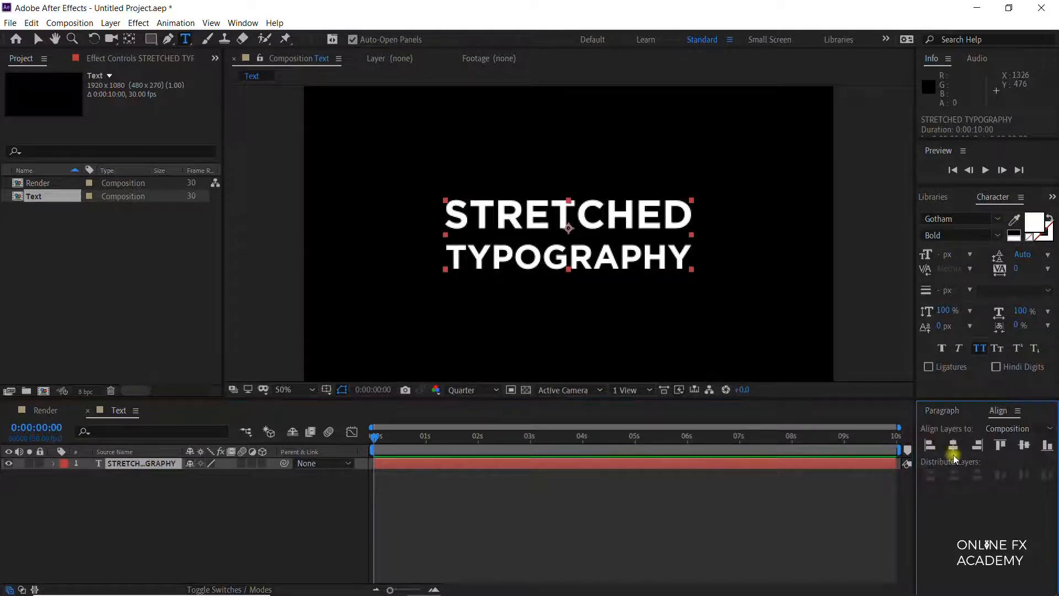
pyautogui.click(1024, 445)
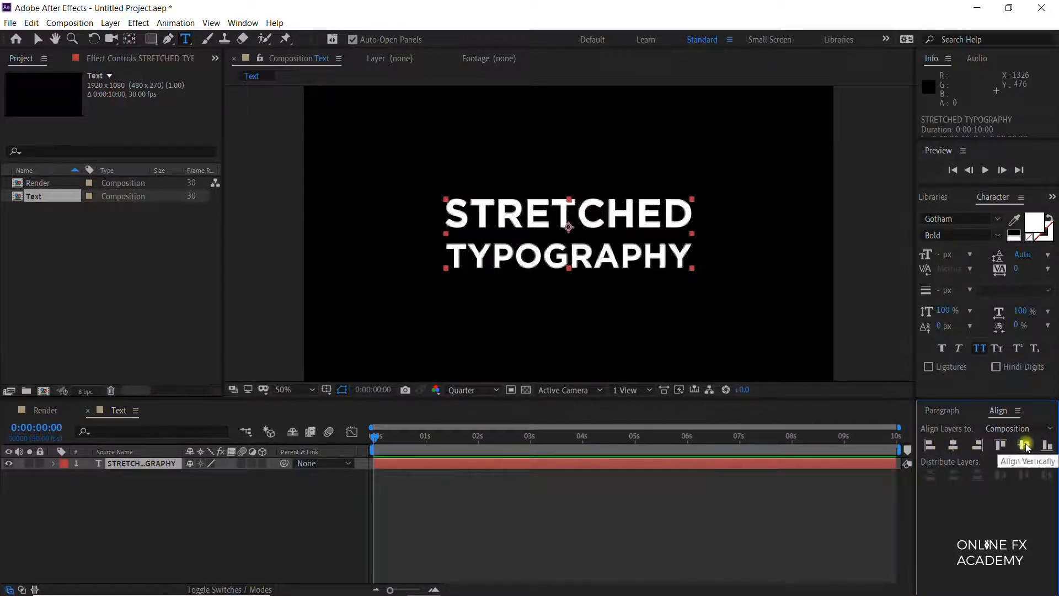
pyautogui.click(41, 39)
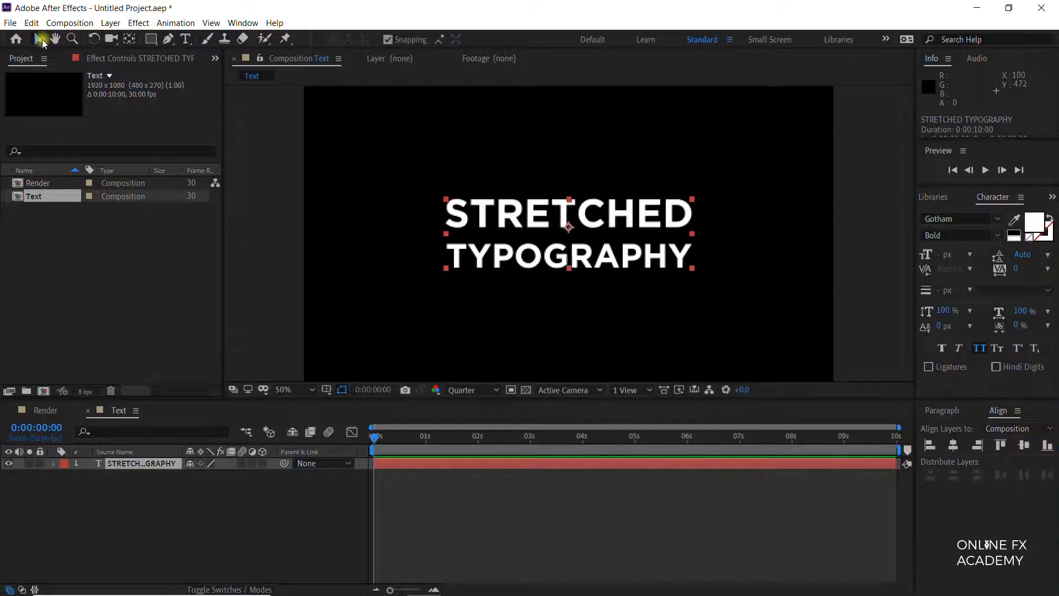
# Step: Place the Text composition in the Render composition and apply the CC Scale Wipe effect to it
pyautogui.click(44, 411)
pyautogui.moveTo(38, 223); pyautogui.dragTo(78, 473)
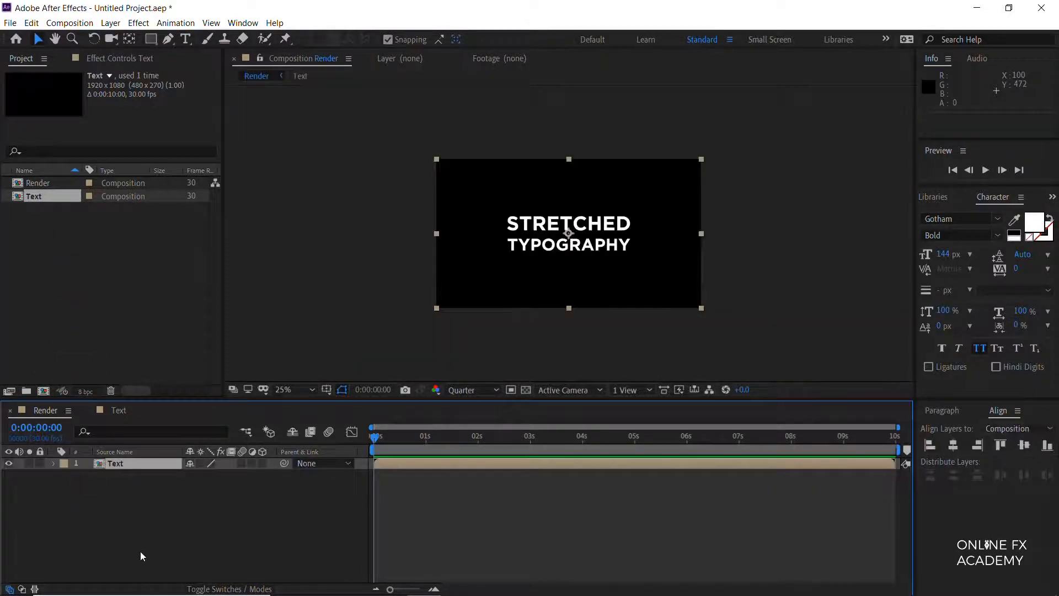
pyautogui.hotkey('ctrl', '5')
pyautogui.click(954, 213)
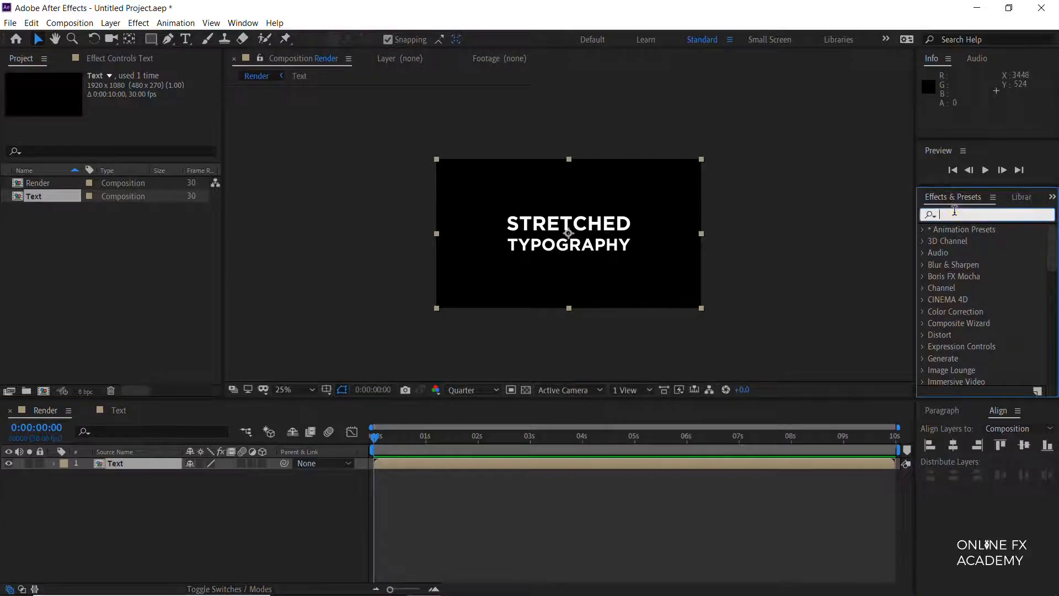
pyautogui.write('scale wipe')
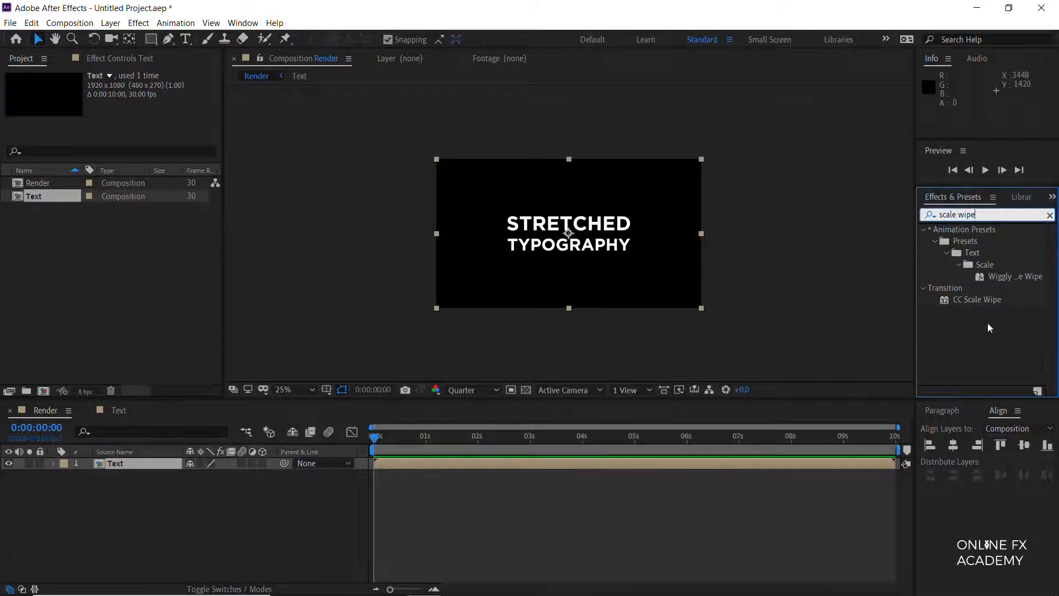
pyautogui.doubleClick(989, 299)
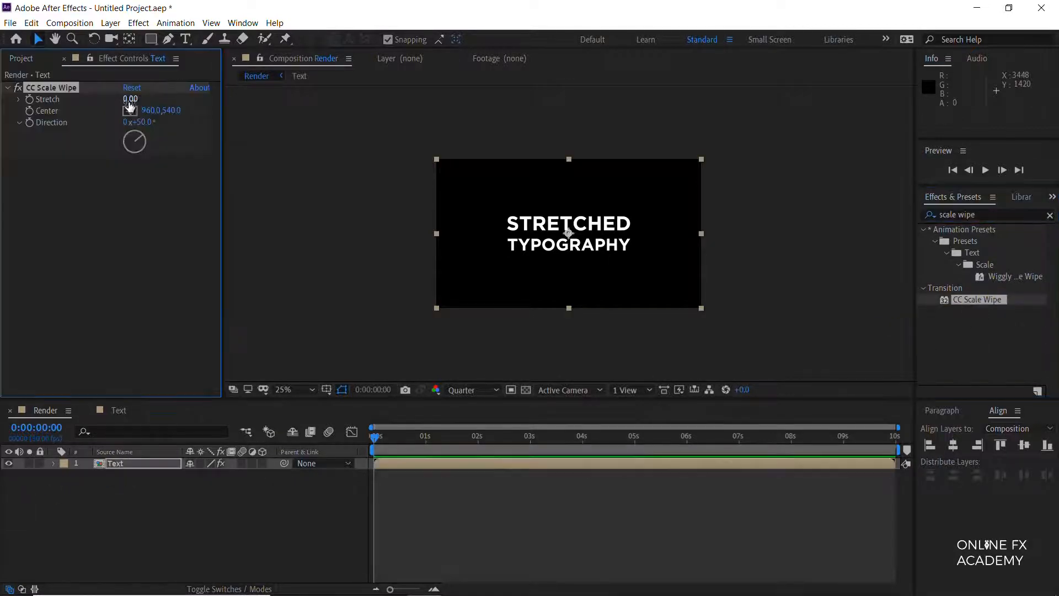
# Step: Set the CC Scale Wipe Stretch to 100 and its Direction to 90°
pyautogui.moveTo(134, 98)
pyautogui.mouseDown()
pyautogui.moveTo(147, 102)
pyautogui.moveTo(106, 109)
pyautogui.moveTo(176, 112)
pyautogui.moveTo(122, 108)
pyautogui.mouseUp()
pyautogui.click(131, 99)
pyautogui.write('0')
pyautogui.press('Return')
pyautogui.click(132, 100)
pyautogui.write('100')
pyautogui.press('Return')
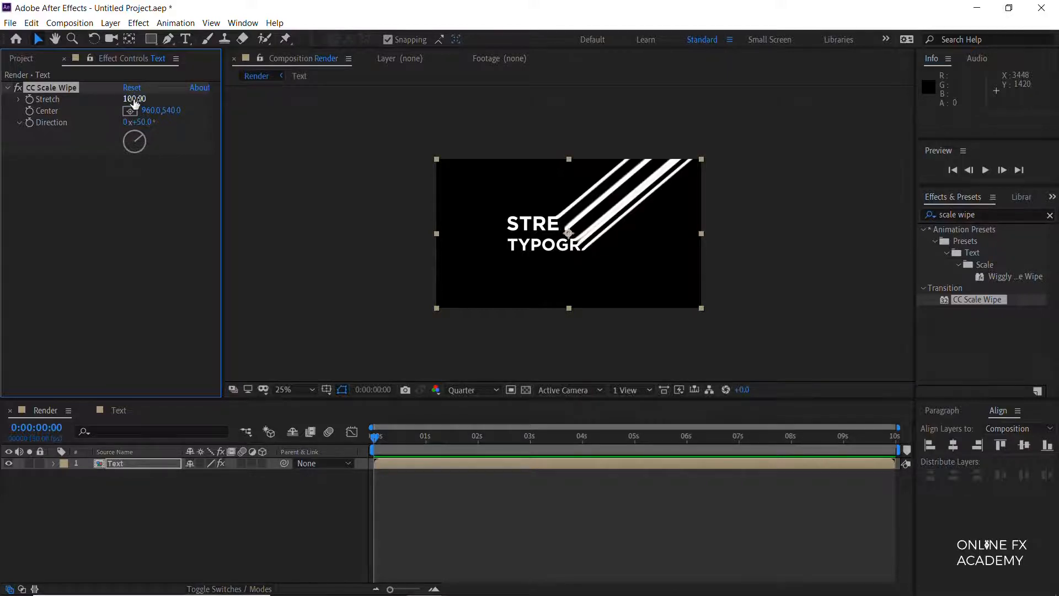
pyautogui.click(141, 122)
pyautogui.write('90')
pyautogui.press('Return')
# Step: Move the wipe's Center X to 494 and enable keyframing for Center at the first frame
pyautogui.moveTo(149, 115); pyautogui.dragTo(3, 130)
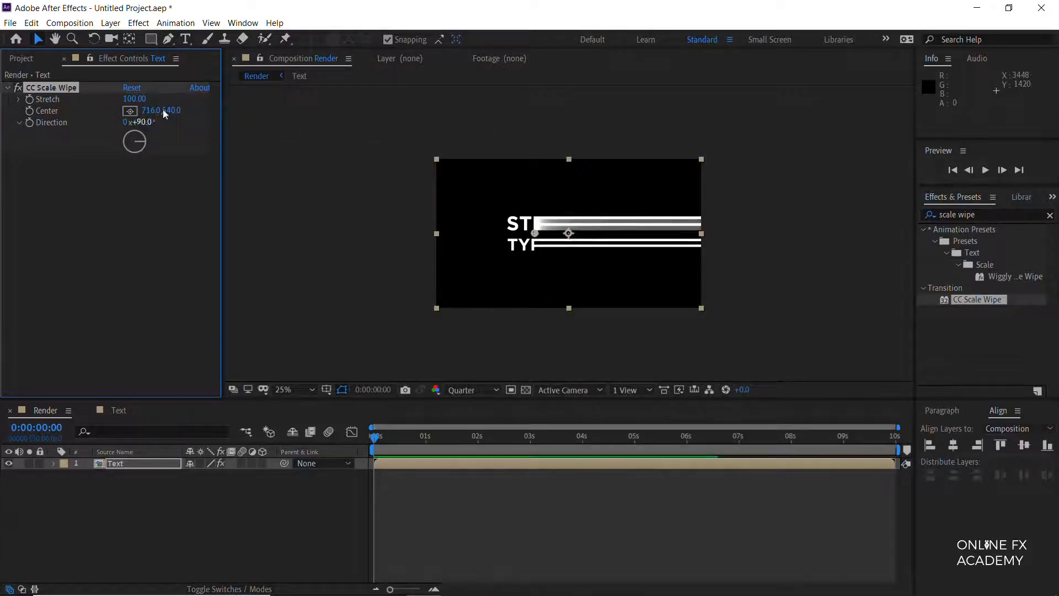
pyautogui.moveTo(153, 111); pyautogui.dragTo(6, 117)
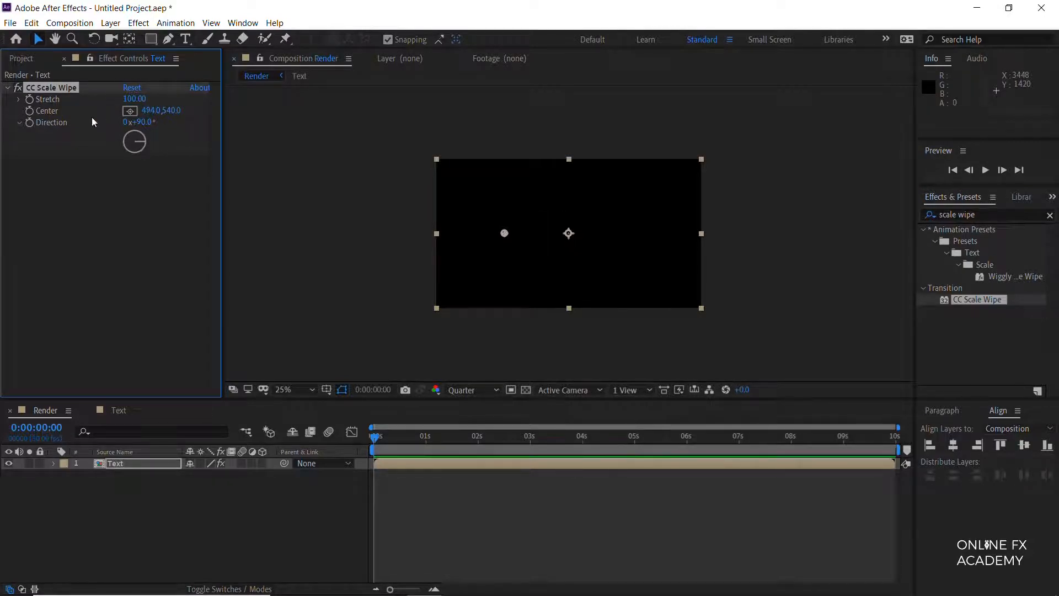
pyautogui.click(30, 111)
# Step: Keyframe the wipe's Center X at 1459 at 0:00:02:00 to uncover the whole text
pyautogui.moveTo(379, 439); pyautogui.dragTo(480, 446)
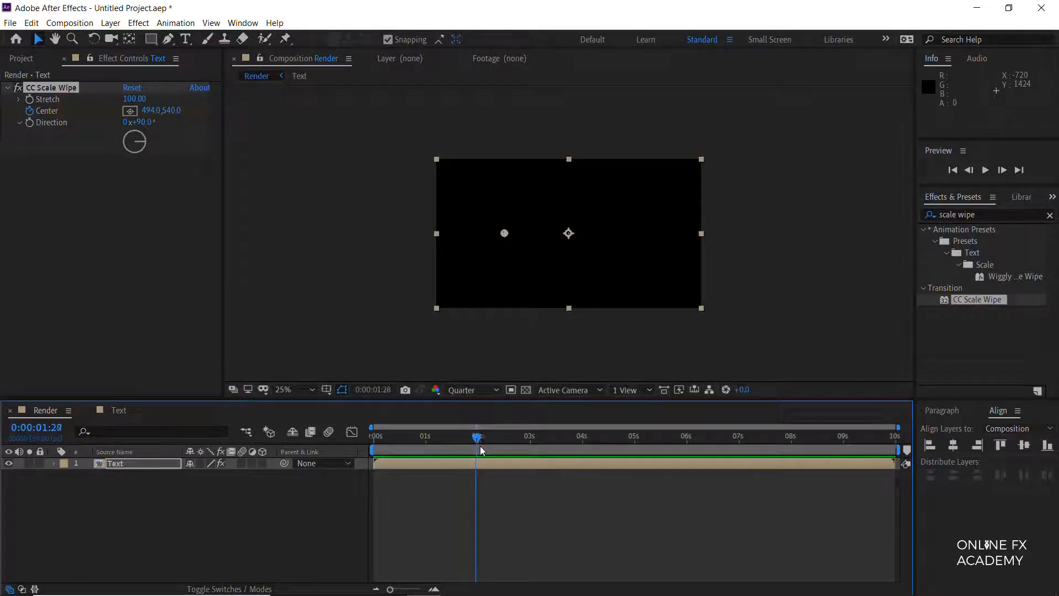
pyautogui.press('pagedown')
pyautogui.moveTo(163, 114); pyautogui.dragTo(860, 162)
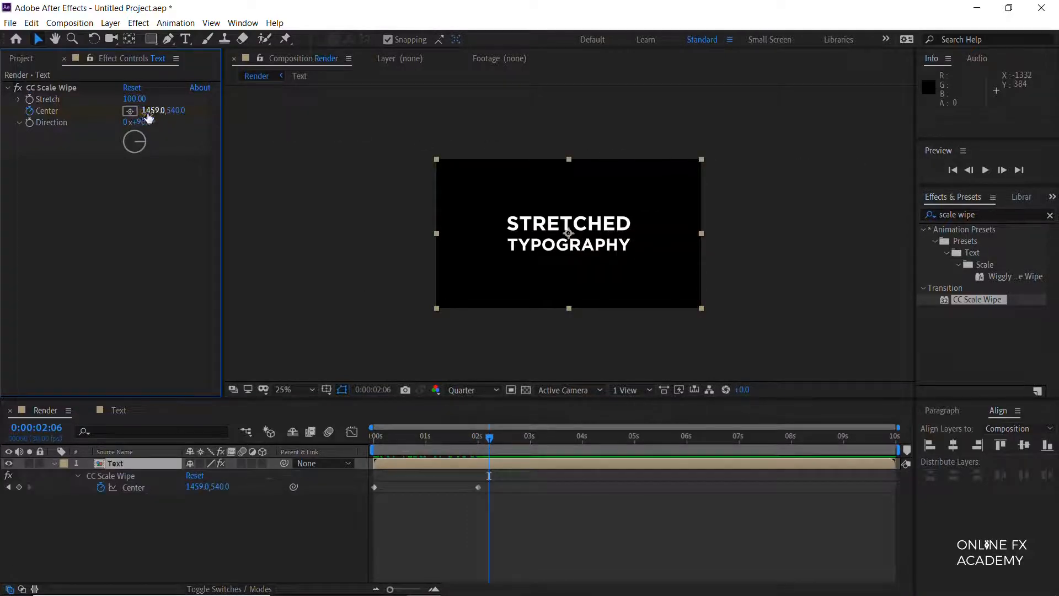
pyautogui.click(148, 111)
pyautogui.write('960')
pyautogui.click(188, 558)
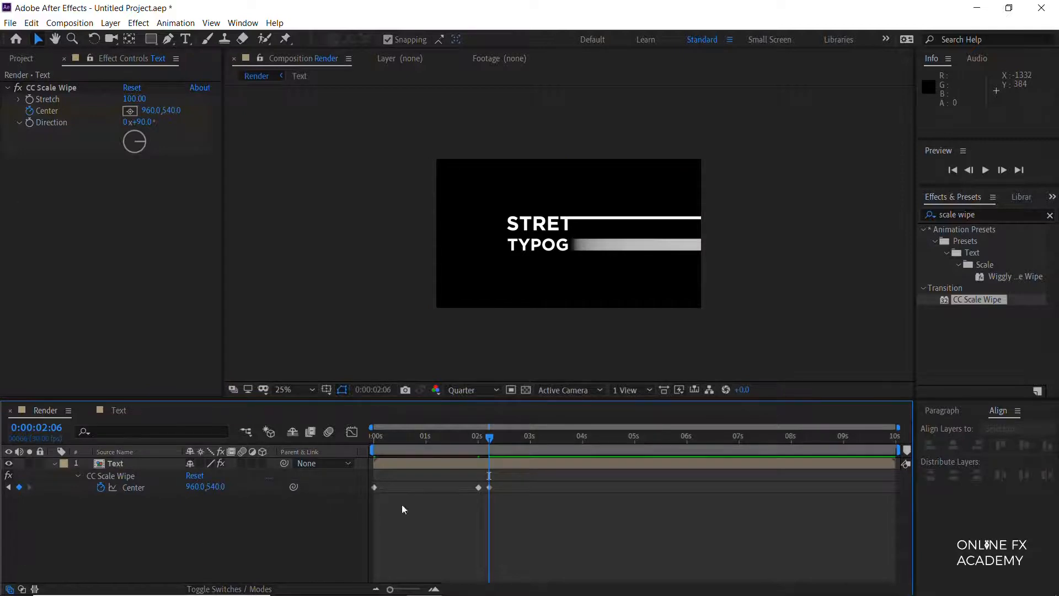
pyautogui.hotkey('ctrl', 'z')
# Step: Set the wipe's Center X to 960 at the first-frame keyframe
pyautogui.press('Home')
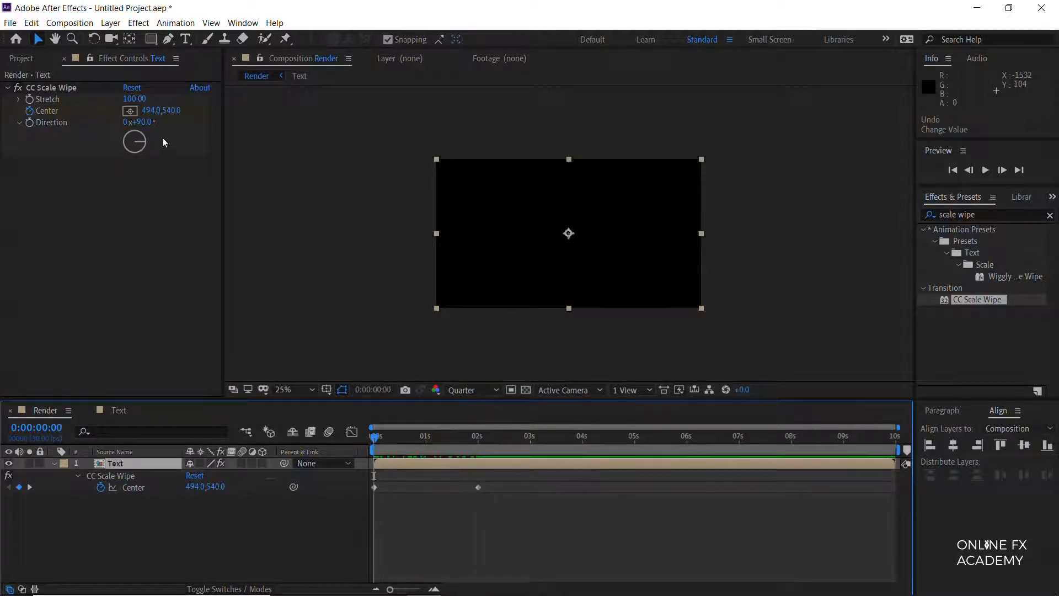
pyautogui.click(149, 111)
pyautogui.write('960')
pyautogui.press('Return')
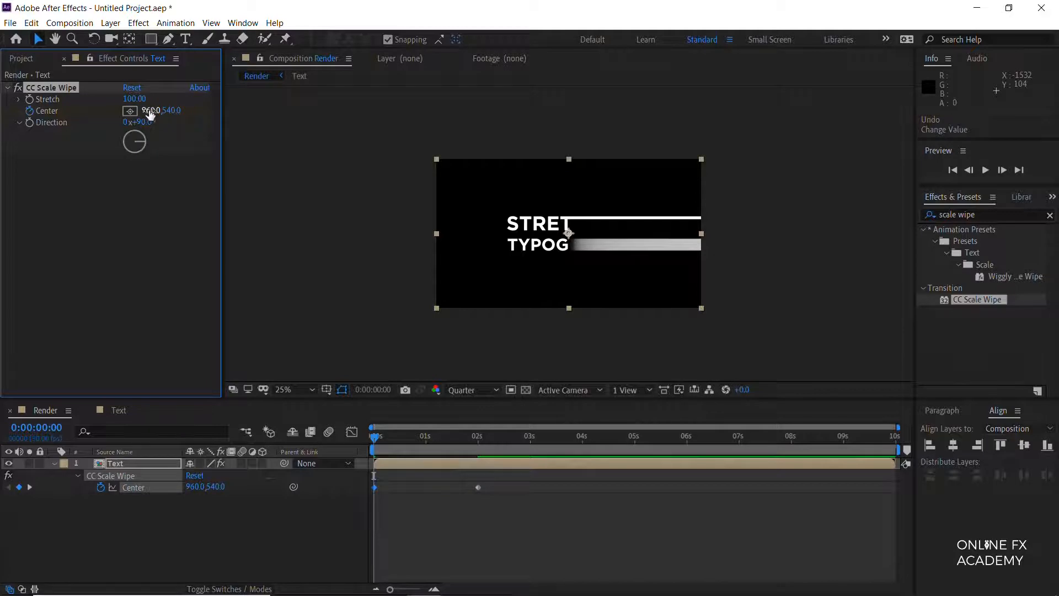
# Step: Duplicate the CC Scale Wipe effect and set the duplicate's Direction to 270°
pyautogui.hotkey('ctrl', 'd')
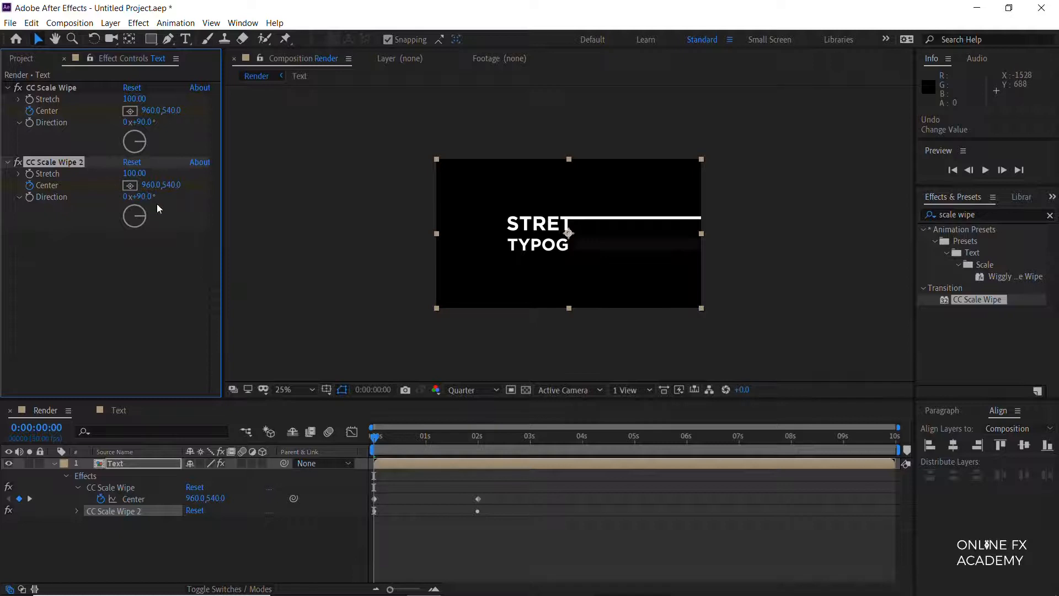
pyautogui.click(145, 197)
pyautogui.write('270')
pyautogui.press('Return')
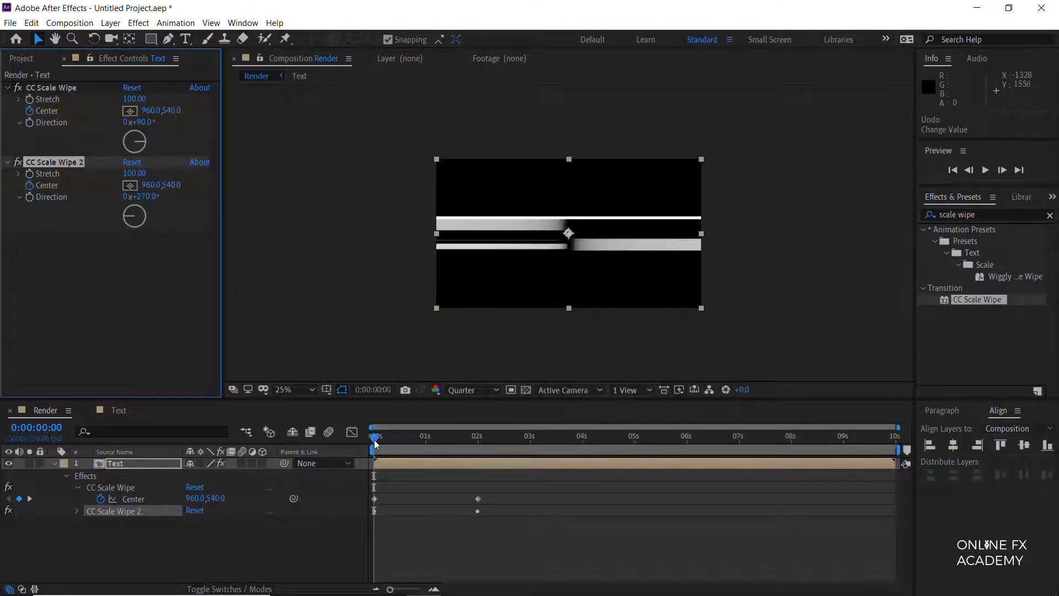
# Step: At 0:00:02:00, lower the second wipe's Center X to 462 so the text's left side is uncovered
pyautogui.moveTo(376, 445); pyautogui.dragTo(479, 451)
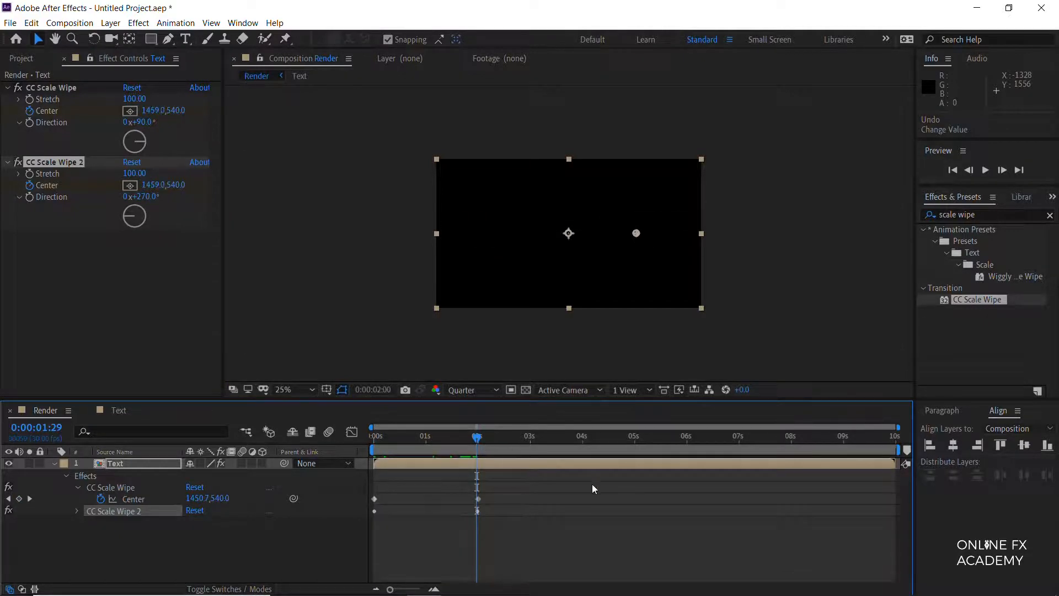
pyautogui.moveTo(147, 185); pyautogui.dragTo(2, 223)
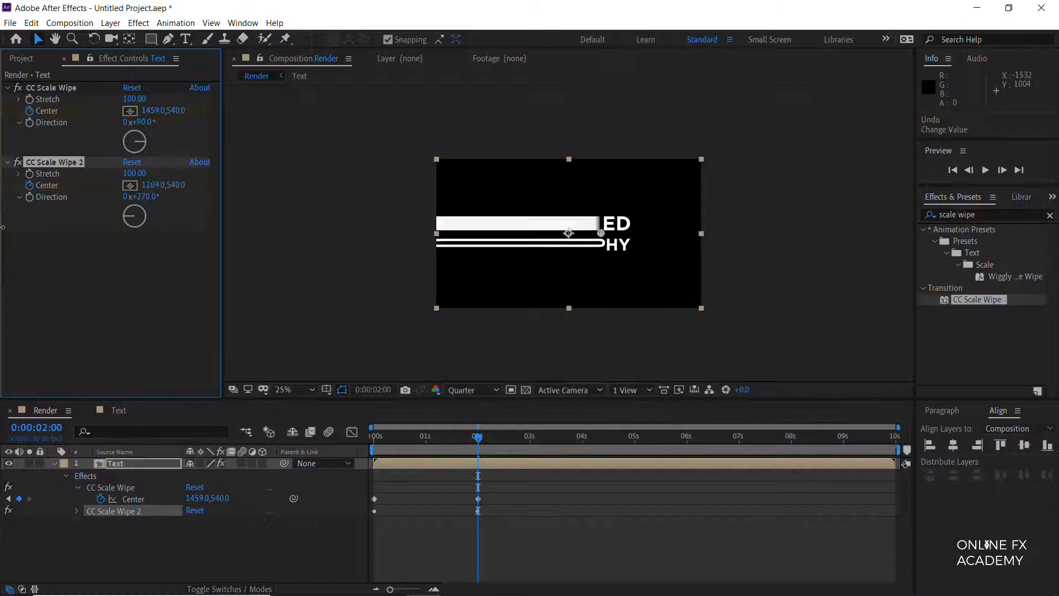
pyautogui.moveTo(144, 184); pyautogui.dragTo(2, 199)
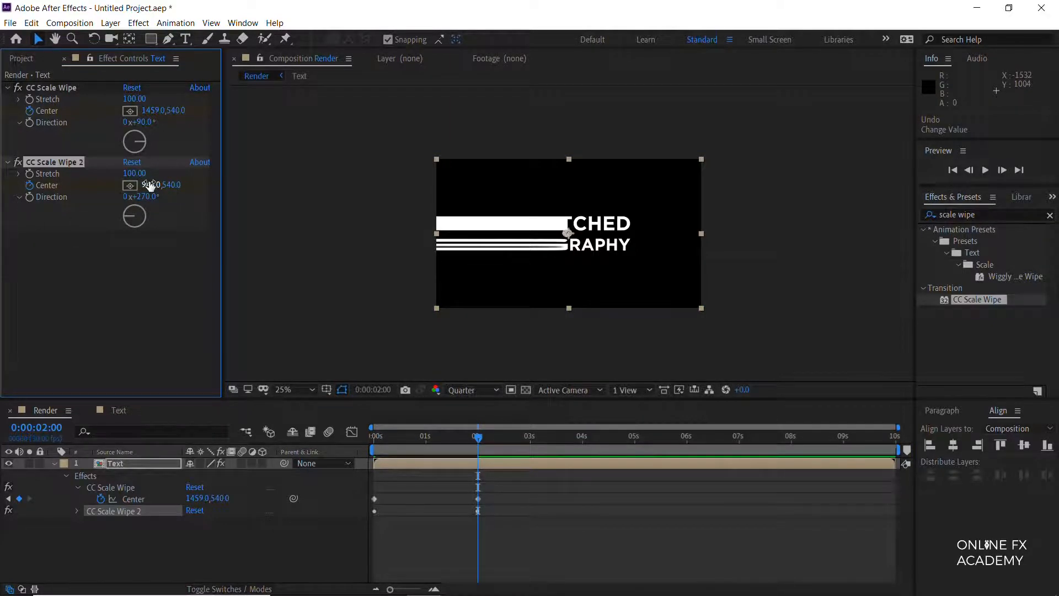
pyautogui.moveTo(150, 186); pyautogui.dragTo(52, 200)
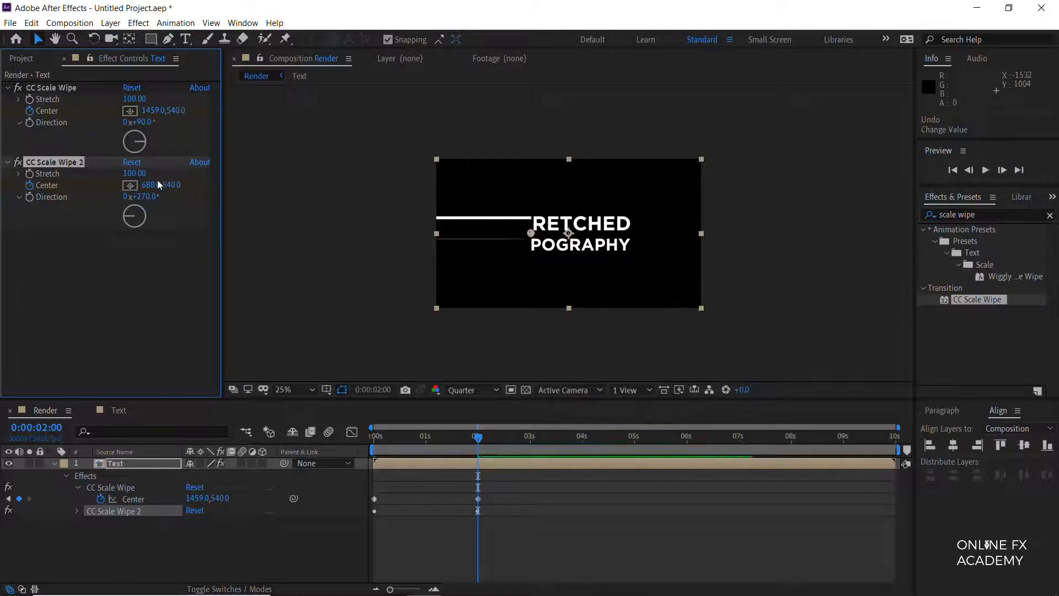
pyautogui.moveTo(157, 187); pyautogui.dragTo(11, 211)
# Step: Place the time marker at 0:00:01:10 and shift the end Center keyframes of both wipes earlier
pyautogui.click(371, 442)
pyautogui.moveTo(371, 441); pyautogui.dragTo(438, 441)
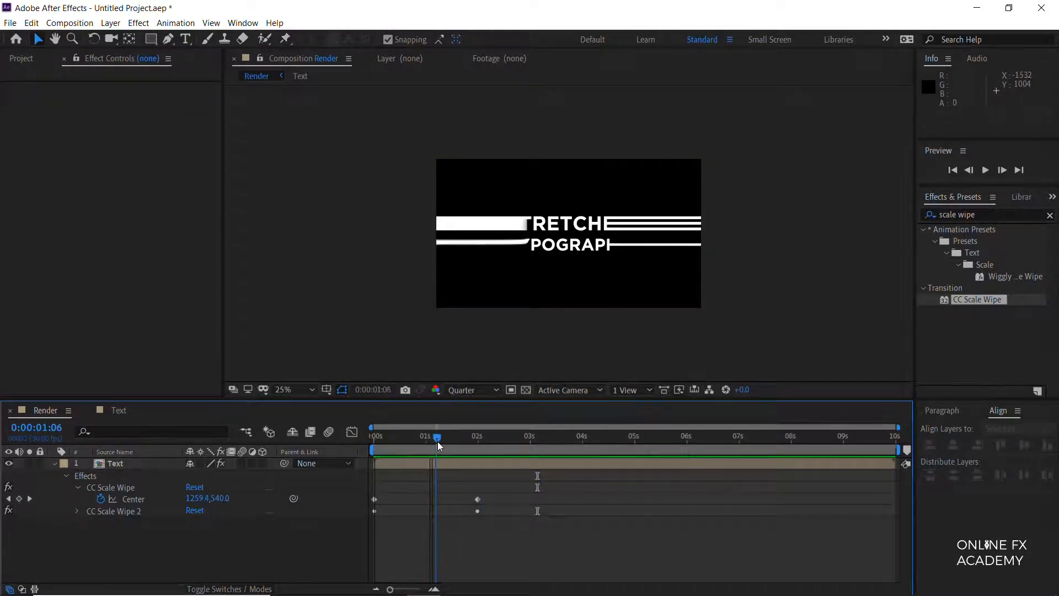
pyautogui.press('pagedown')
pyautogui.press('pagedown')
pyautogui.press('pagedown')
pyautogui.press('pagedown')
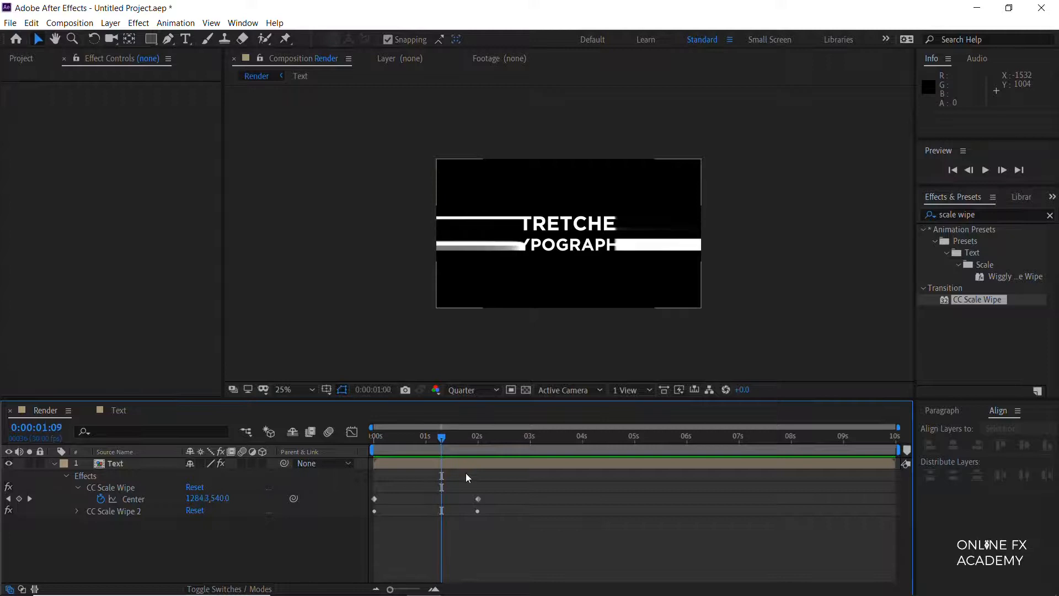
pyautogui.moveTo(498, 493); pyautogui.dragTo(465, 538)
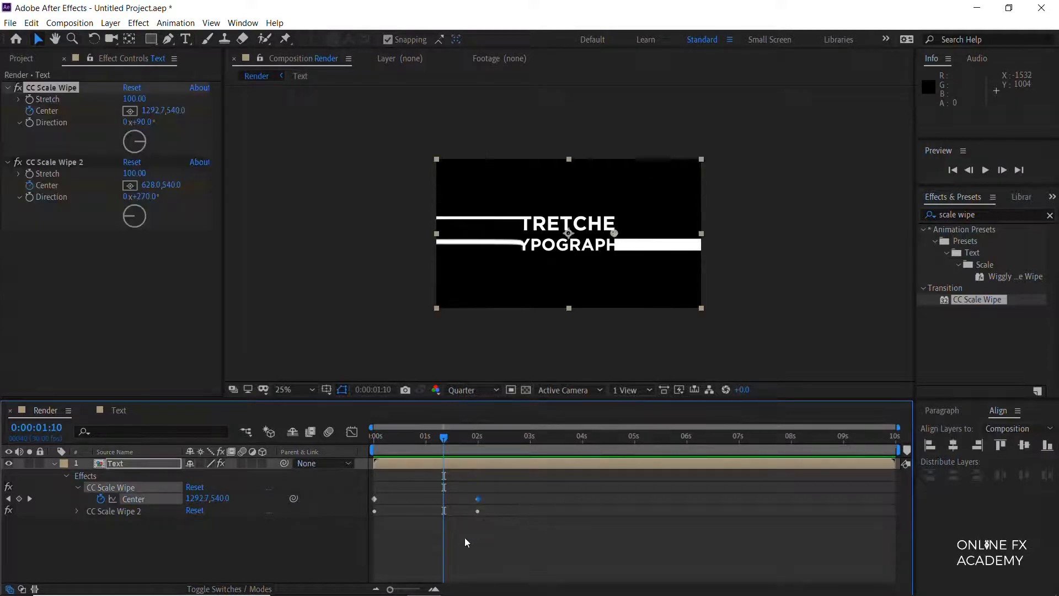
pyautogui.click(236, 555)
pyautogui.click(77, 512)
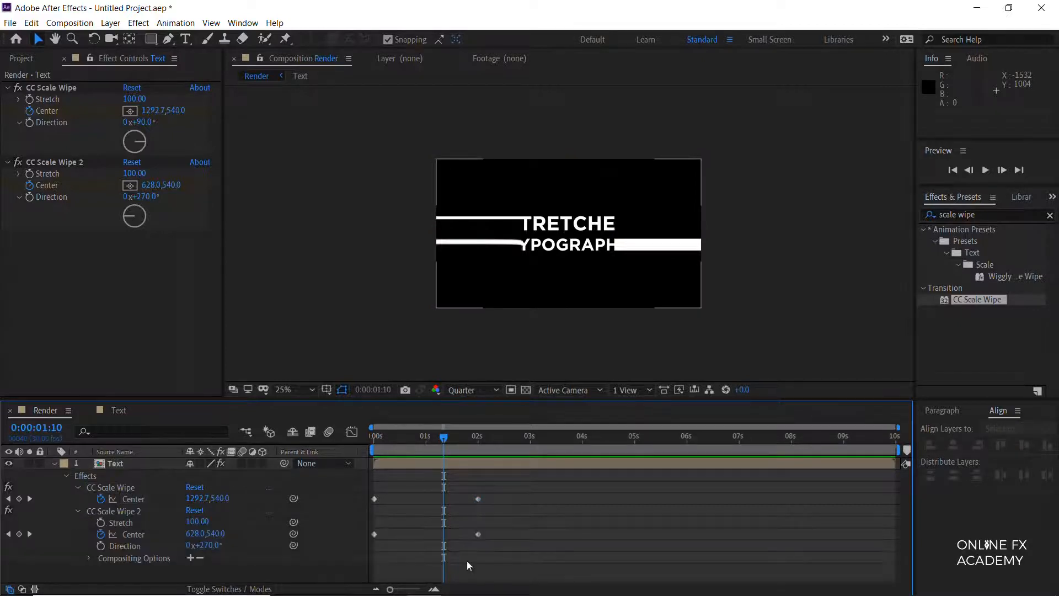
pyautogui.moveTo(504, 491); pyautogui.dragTo(449, 539)
pyautogui.click(54, 464)
pyautogui.click(88, 530)
# Step: Preview the stretched text reveal from the first frame
pyautogui.moveTo(444, 436); pyautogui.dragTo(325, 446)
pyautogui.press('space')
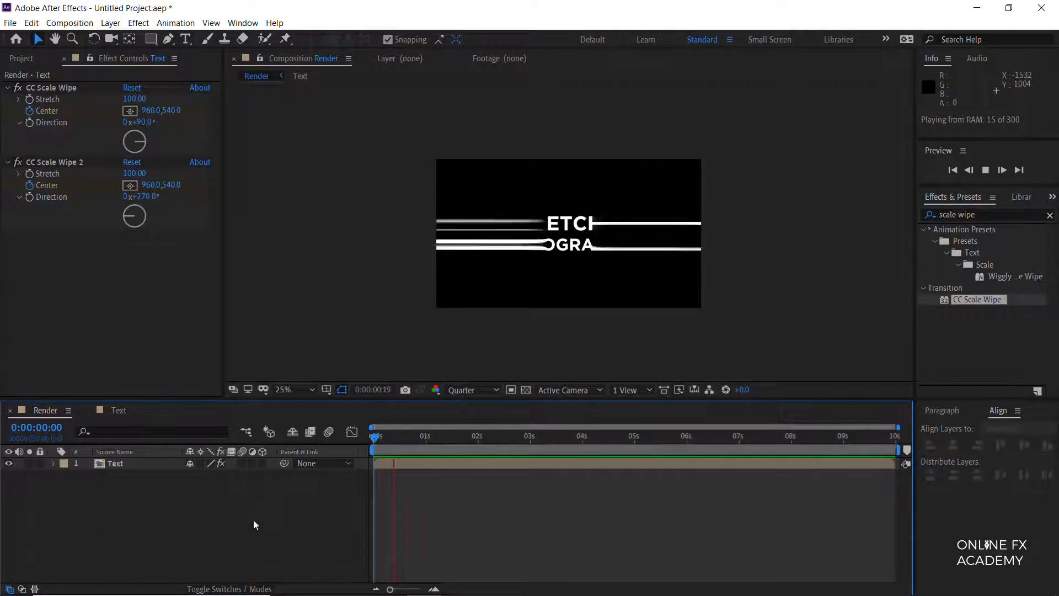
pyautogui.press('space')
# Step: Create a black 1920 x 1080 solid named BG and place it below the Text layer
pyautogui.hotkey('ctrl', 'y')
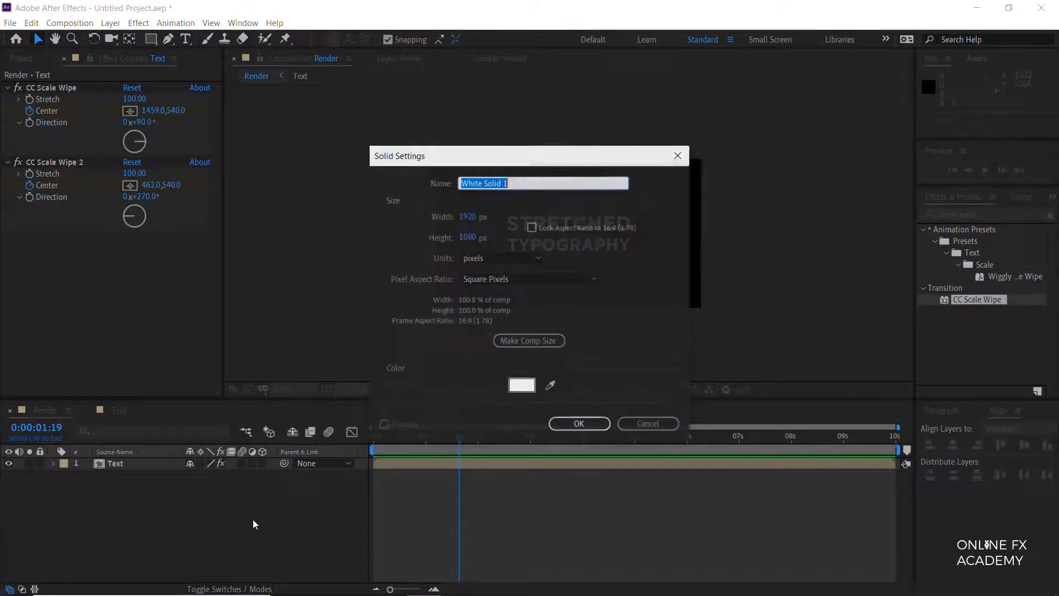
pyautogui.write('BG')
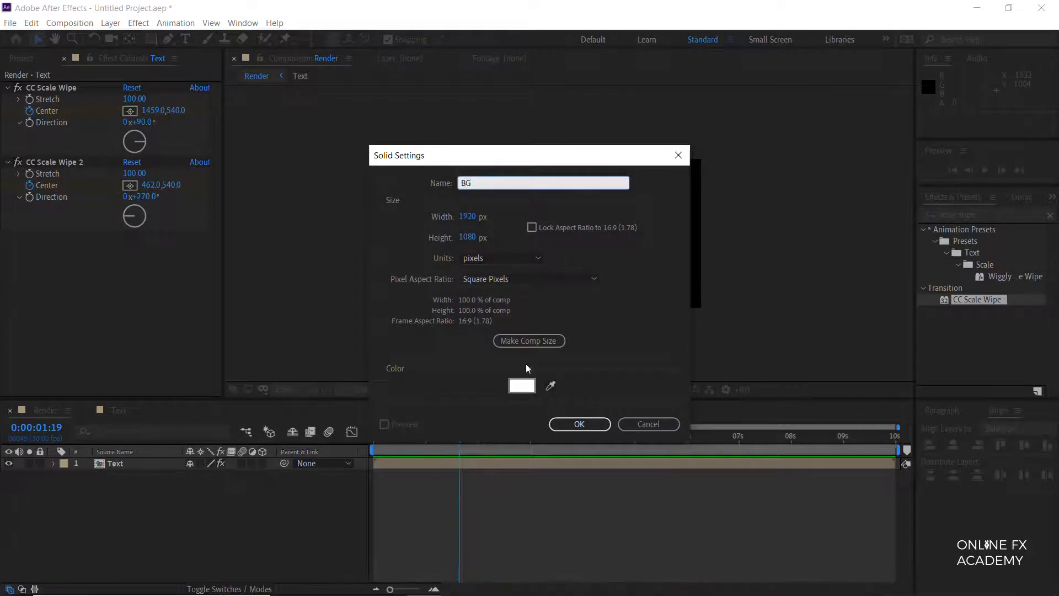
pyautogui.click(520, 386)
pyautogui.moveTo(260, 229); pyautogui.dragTo(304, 298)
pyautogui.click(421, 126)
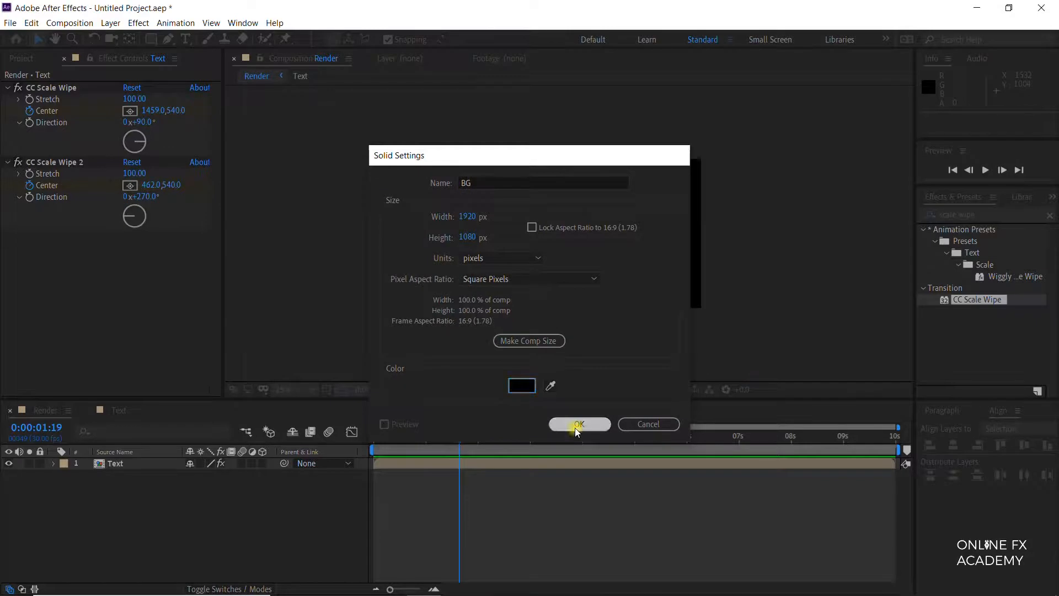
pyautogui.click(579, 424)
pyautogui.moveTo(133, 465); pyautogui.dragTo(126, 496)
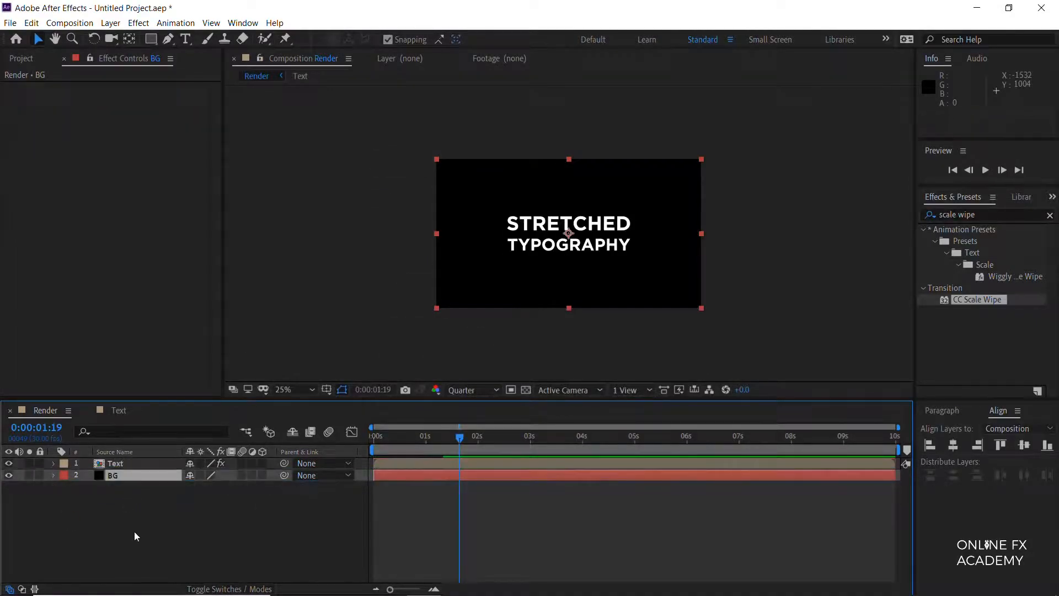
# Step: Find the Stylize Glow effect and apply it to the Text layer
pyautogui.hotkey('ctrl', '5')
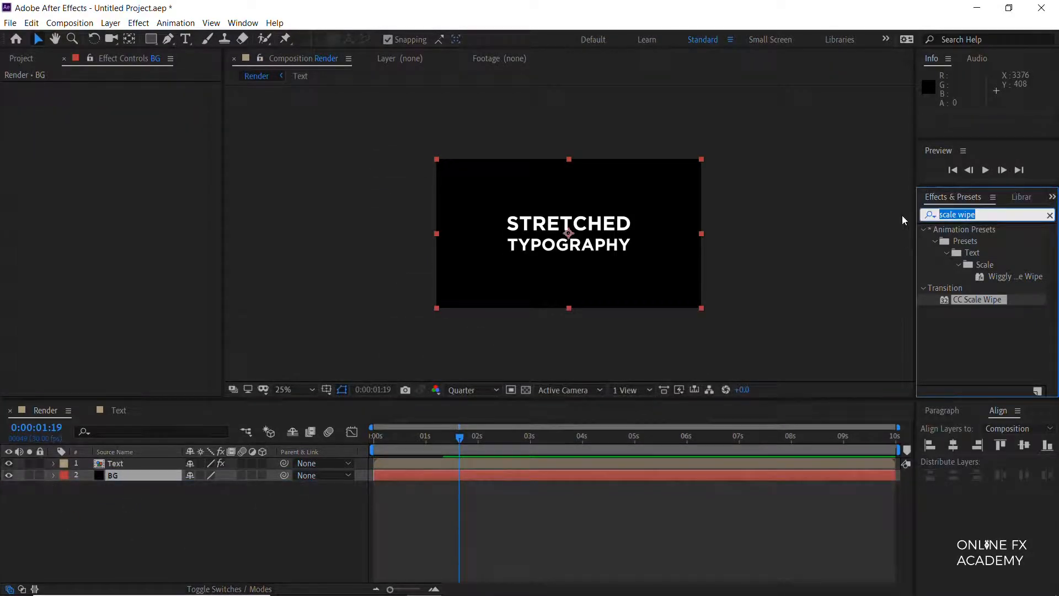
pyautogui.write('glow')
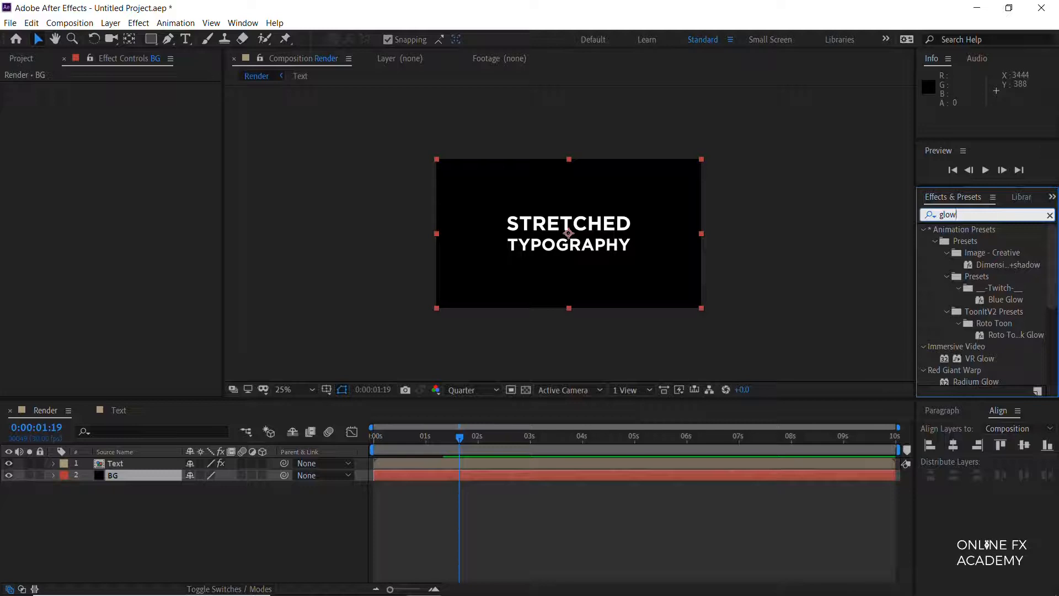
pyautogui.moveTo(1054, 286); pyautogui.dragTo(1036, 355)
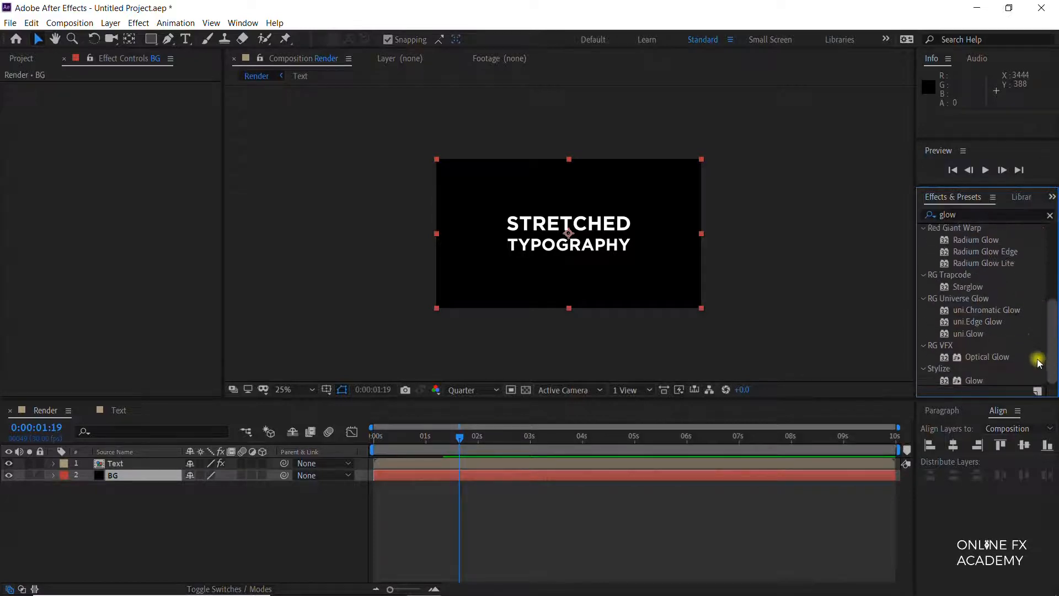
pyautogui.moveTo(973, 379); pyautogui.dragTo(144, 463)
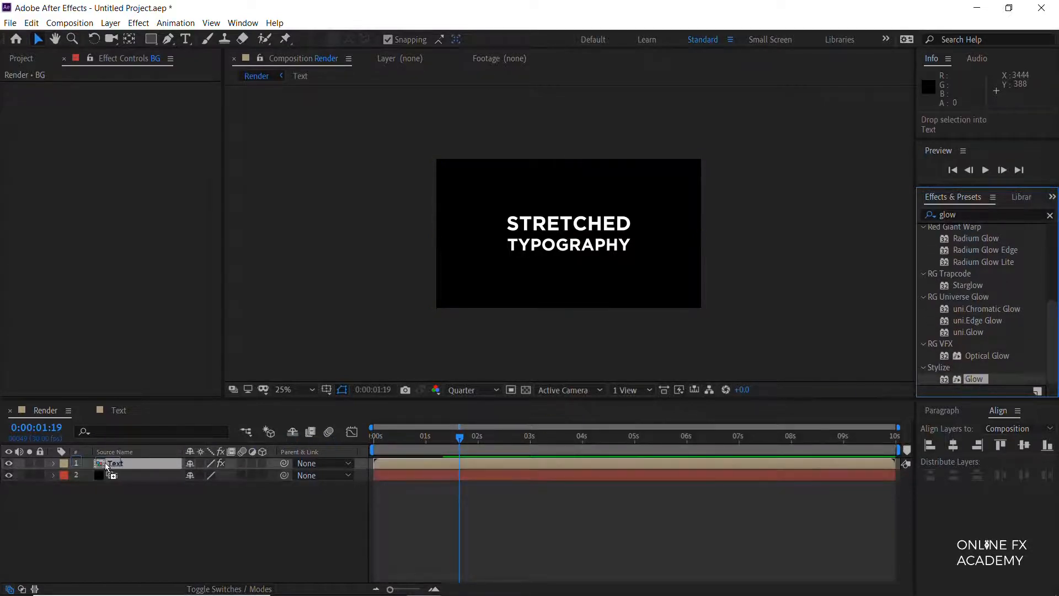
# Step: Set the Glow Threshold to 100% and Glow Intensity to 0.1, and increase the Glow Radius
pyautogui.click(131, 221)
pyautogui.moveTo(131, 221); pyautogui.dragTo(498, 226)
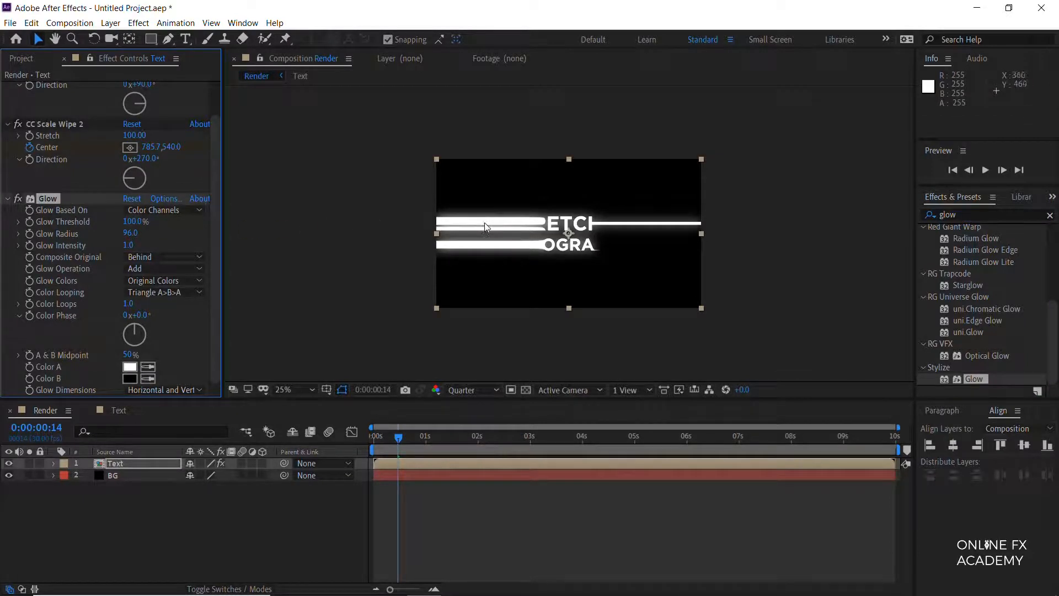
pyautogui.moveTo(128, 245); pyautogui.dragTo(83, 257)
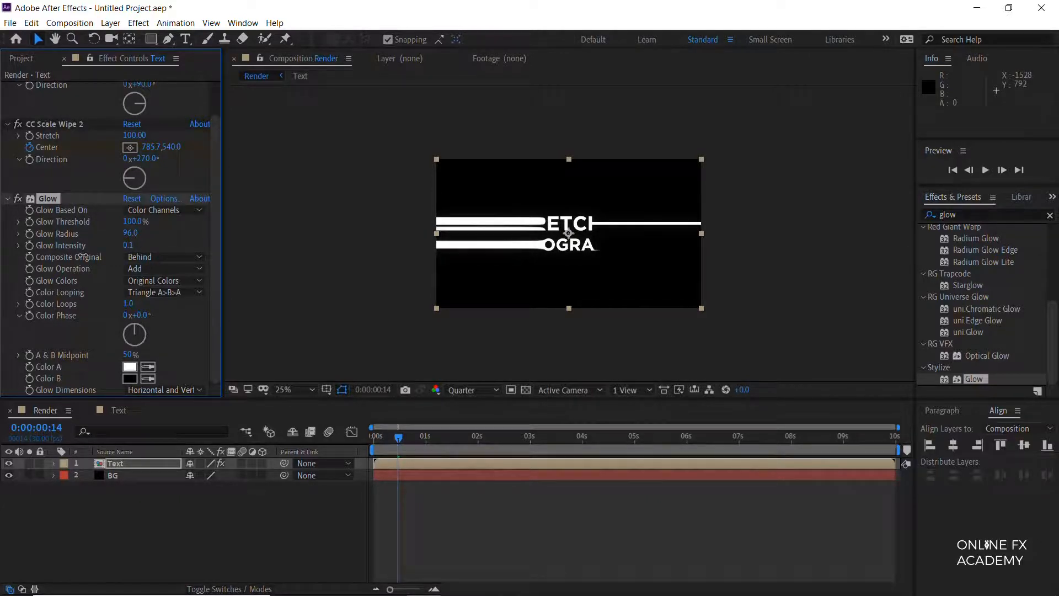
pyautogui.moveTo(131, 234); pyautogui.dragTo(185, 234)
# Step: Pre-compose the Text layer as "Aniamtion", moving all attributes into the new composition
pyautogui.hotkey('ctrl', 'shift', 'c')
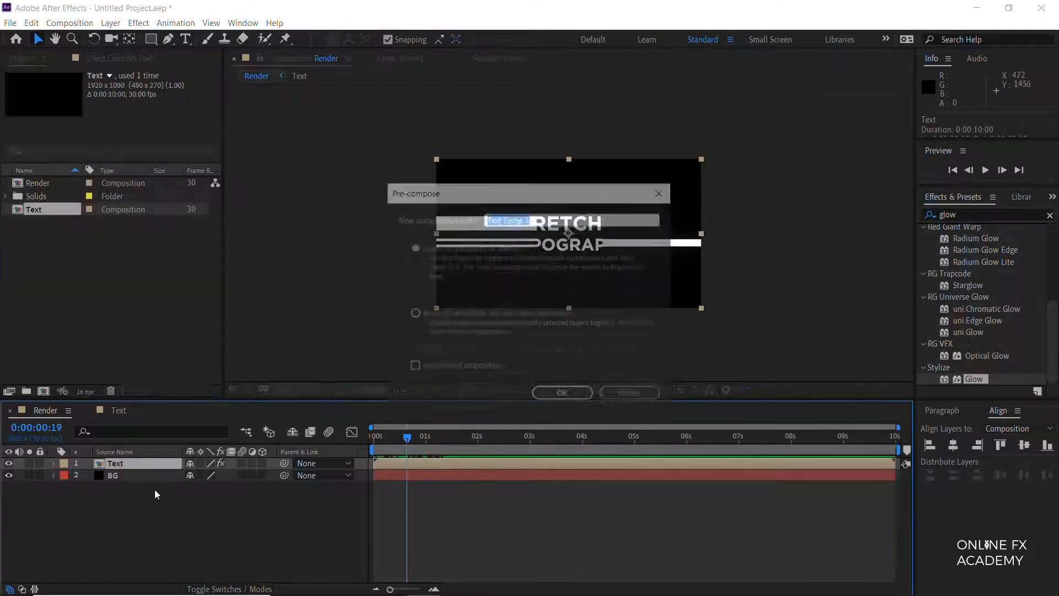
pyautogui.write('Am')
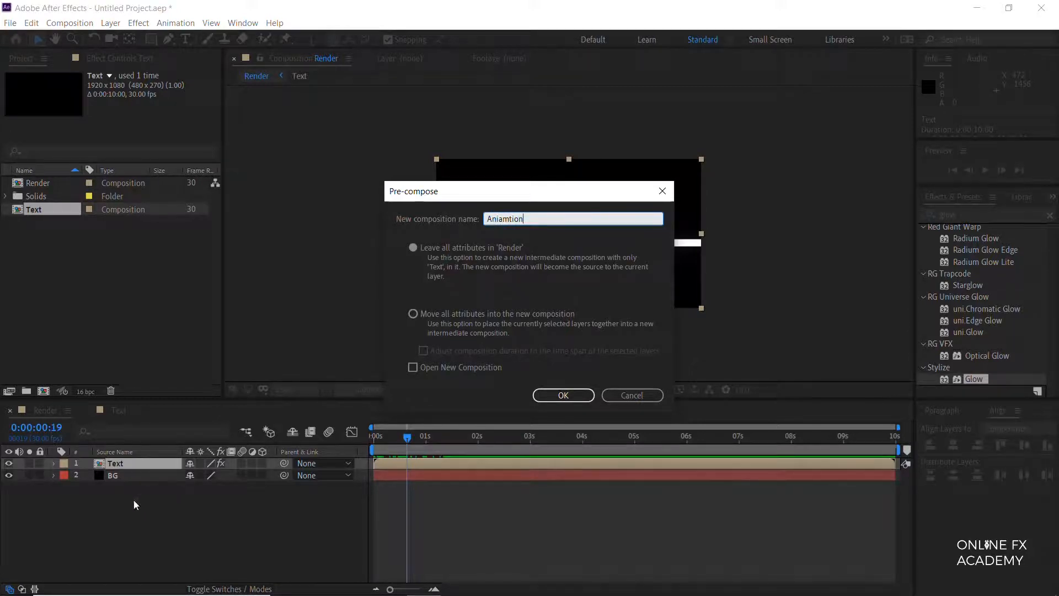
pyautogui.click(472, 318)
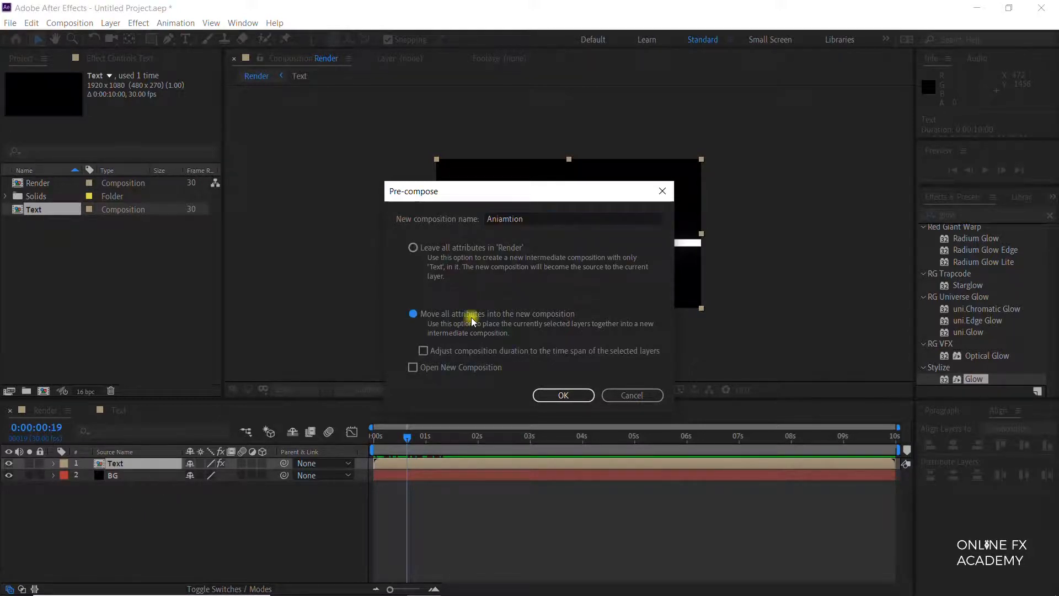
pyautogui.click(565, 395)
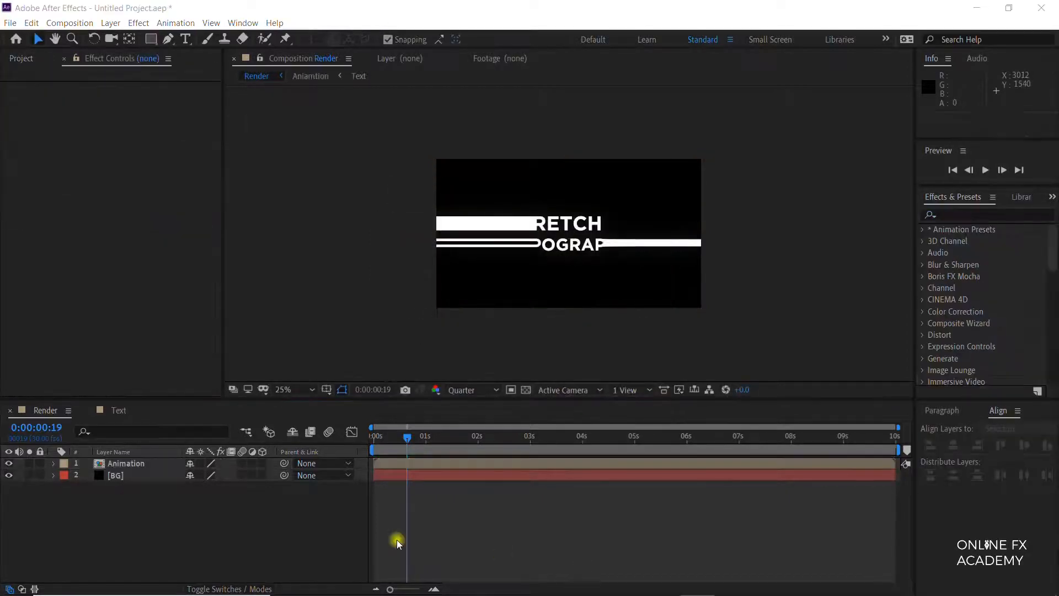
# Step: Add an adjustment layer above the other layers in the Render composition and rename it Zoom
pyautogui.rightClick(238, 513)
pyautogui.moveTo(303, 384)
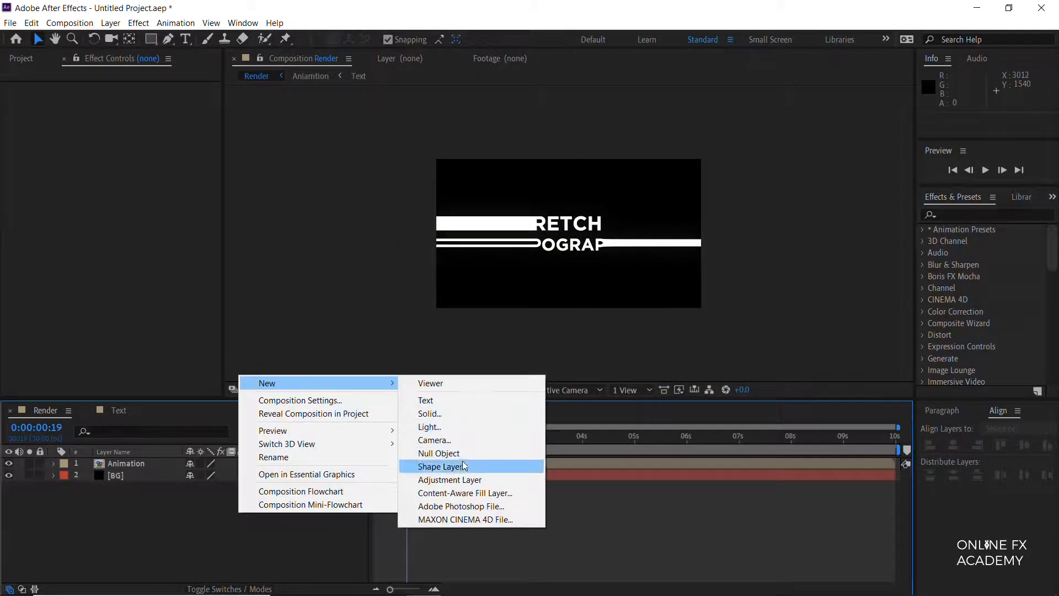
pyautogui.click(458, 479)
pyautogui.press('Return')
pyautogui.write('Zoom')
pyautogui.press('Return')
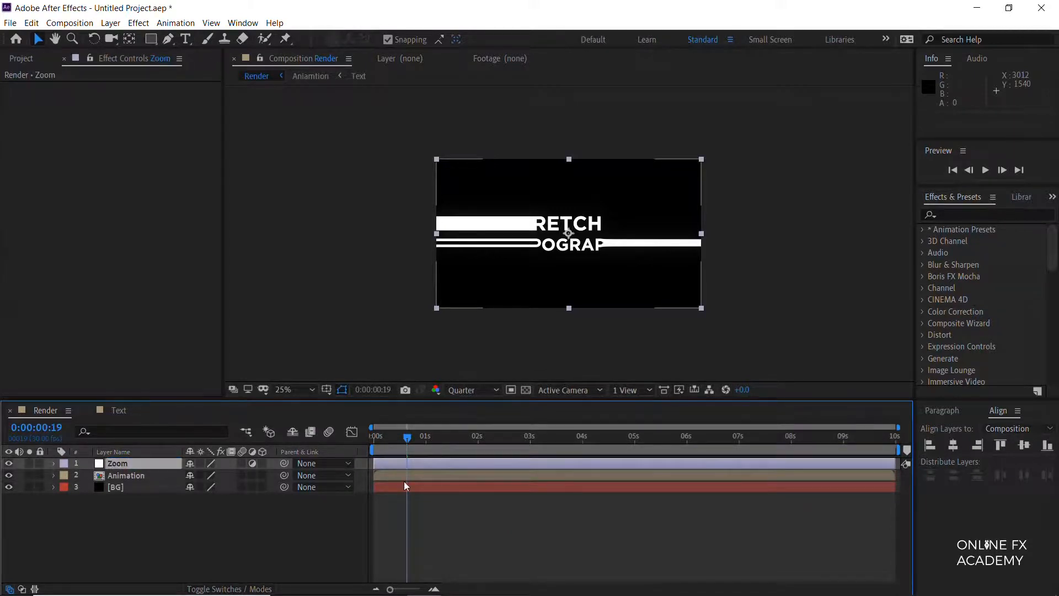
# Step: Apply the Distort Transform effect to the Zoom adjustment layer
pyautogui.click(956, 215)
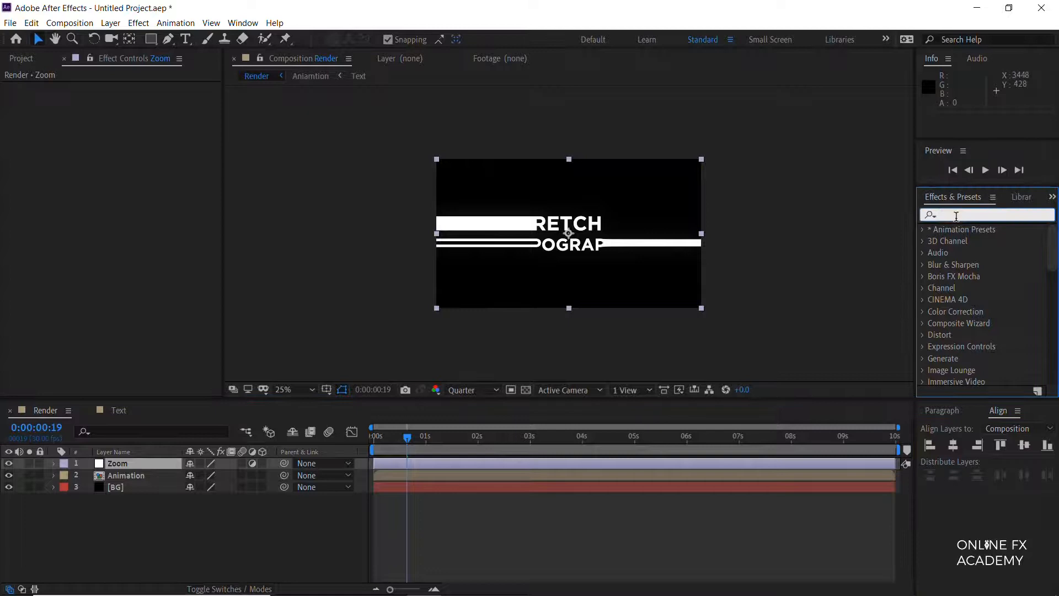
pyautogui.write('transform')
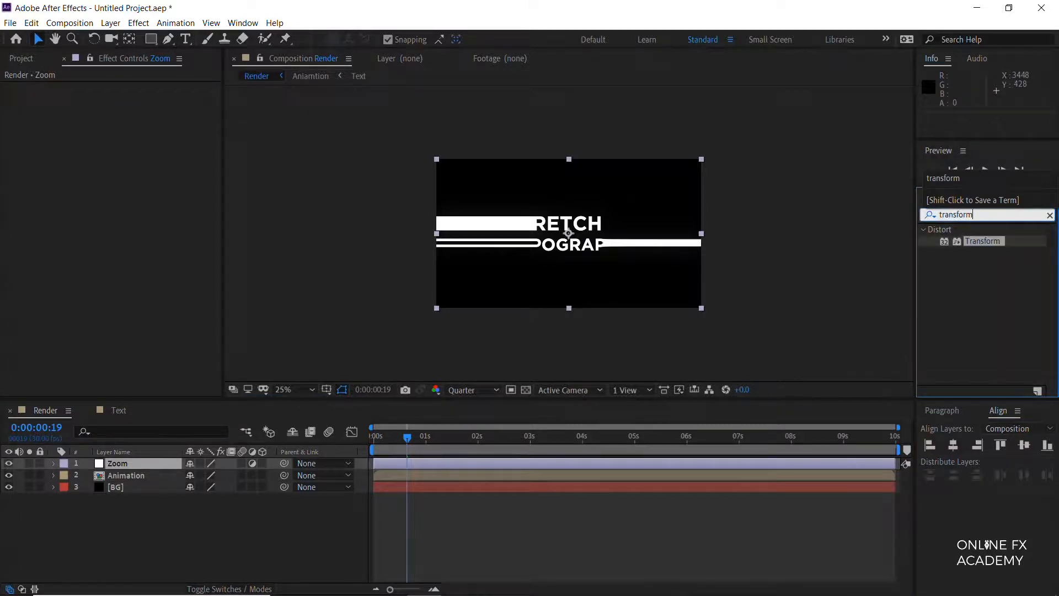
pyautogui.doubleClick(984, 243)
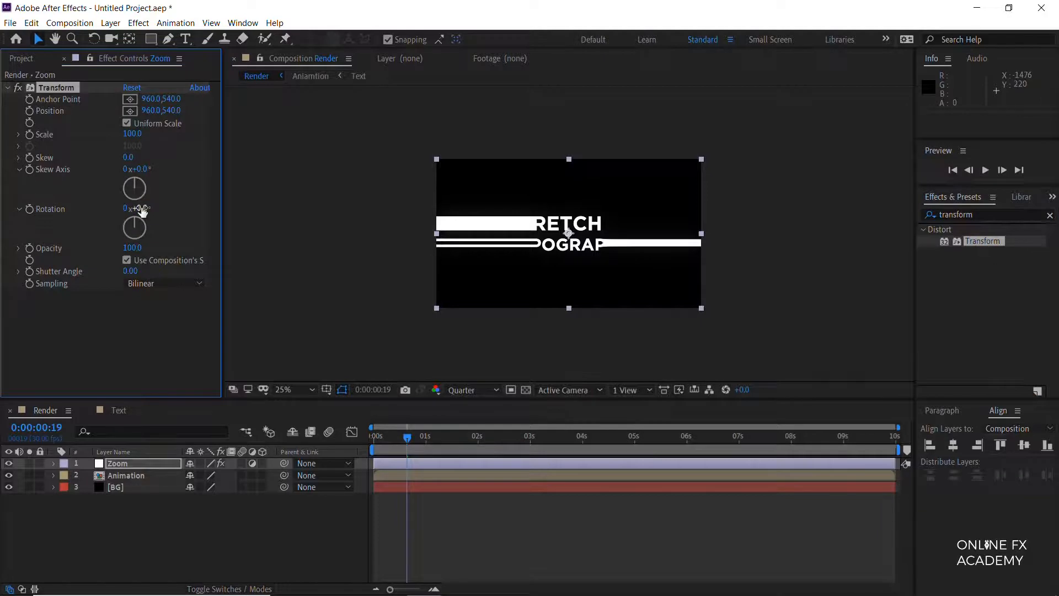
# Step: At the first frame, keyframe the Transform effect's Rotation at 8° and Scale at 125
pyautogui.moveTo(395, 439); pyautogui.dragTo(329, 433)
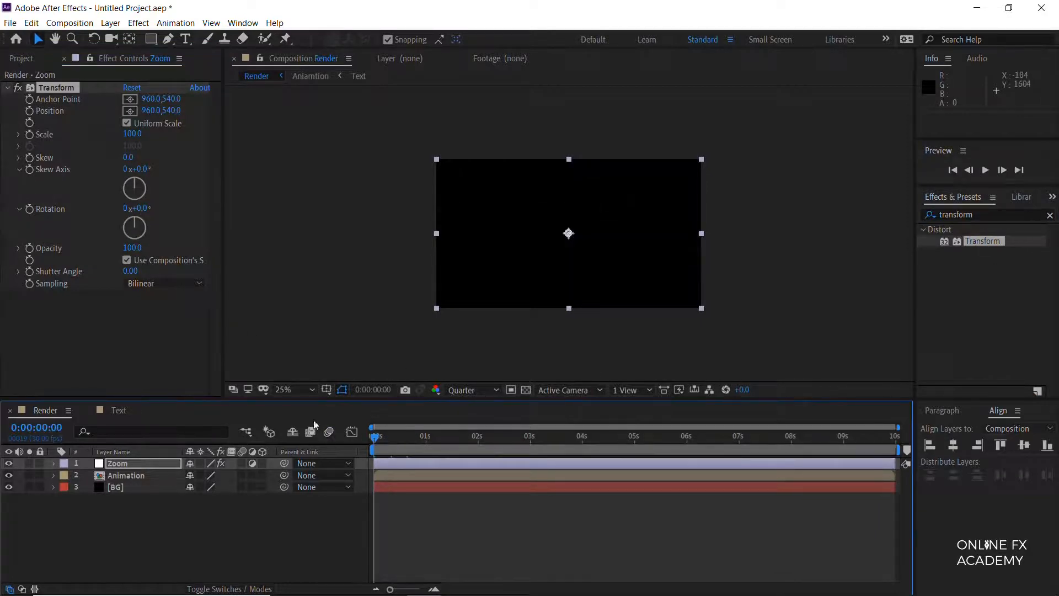
pyautogui.click(142, 208)
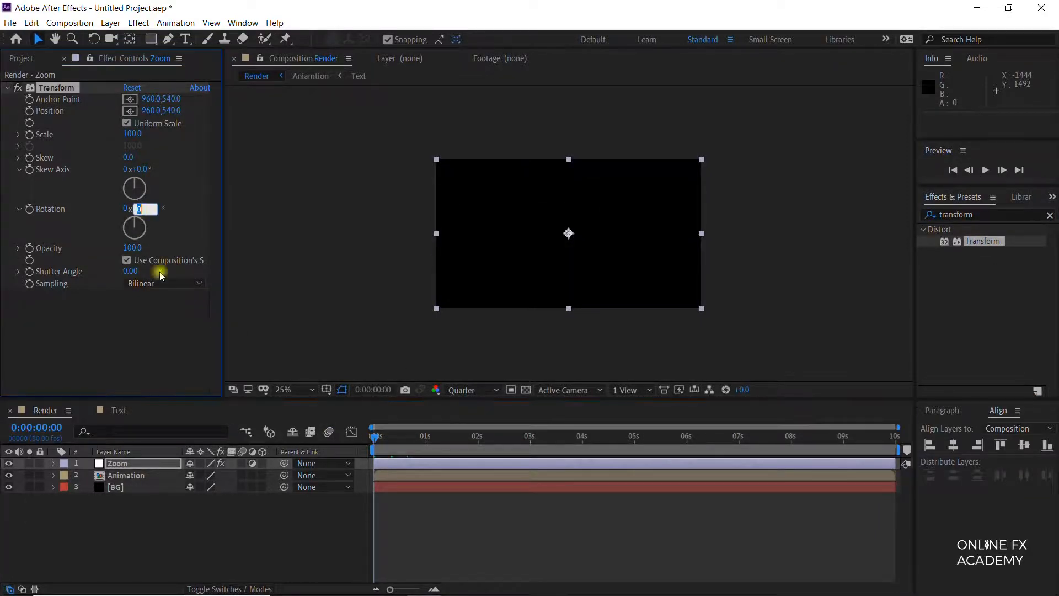
pyautogui.write('8')
pyautogui.press('Return')
pyautogui.click(30, 209)
pyautogui.click(29, 134)
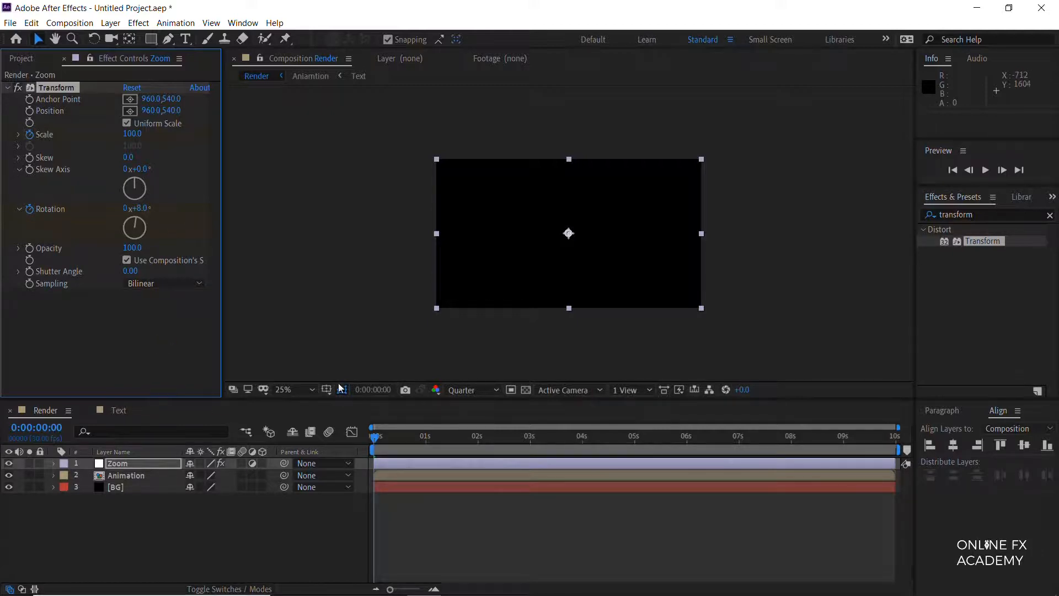
pyautogui.click(132, 134)
pyautogui.write('125')
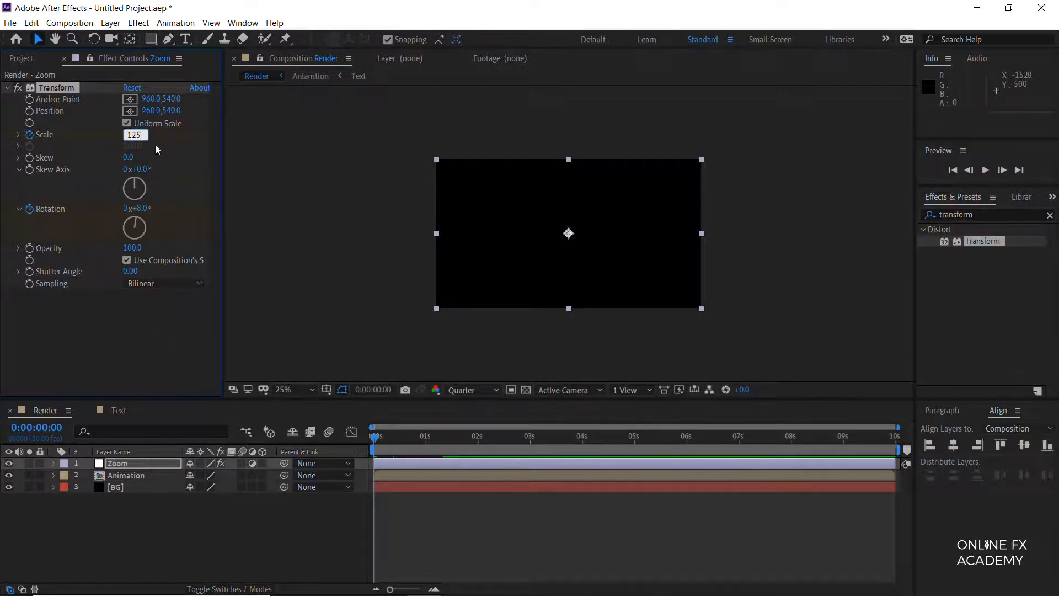
# Step: At 0:00:03:00, set the Transform effect's Scale to 100 and Rotation to 0°
pyautogui.moveTo(537, 439); pyautogui.dragTo(532, 442)
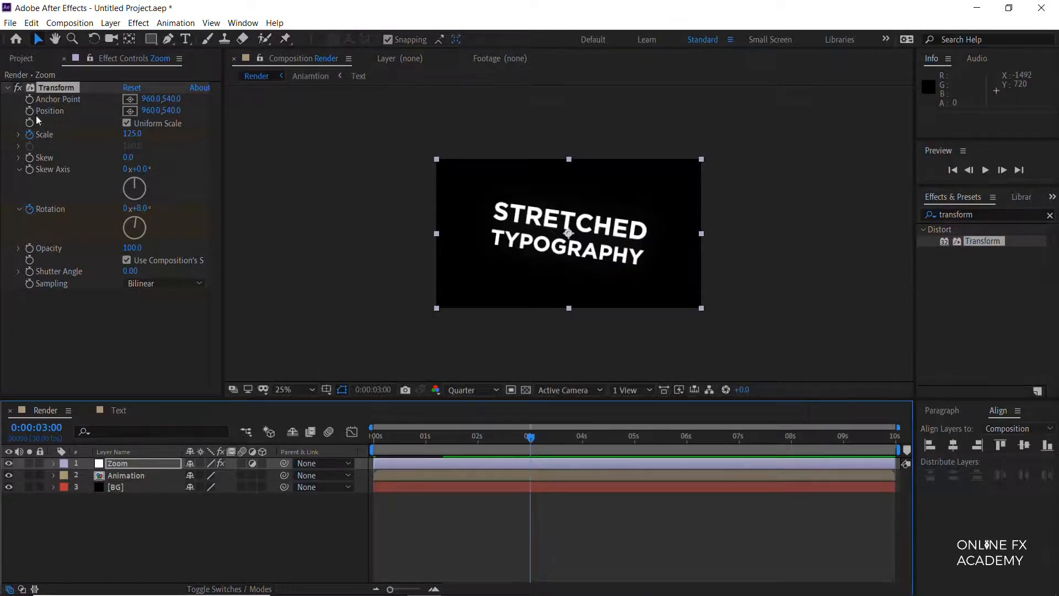
pyautogui.click(133, 134)
pyautogui.write('1')
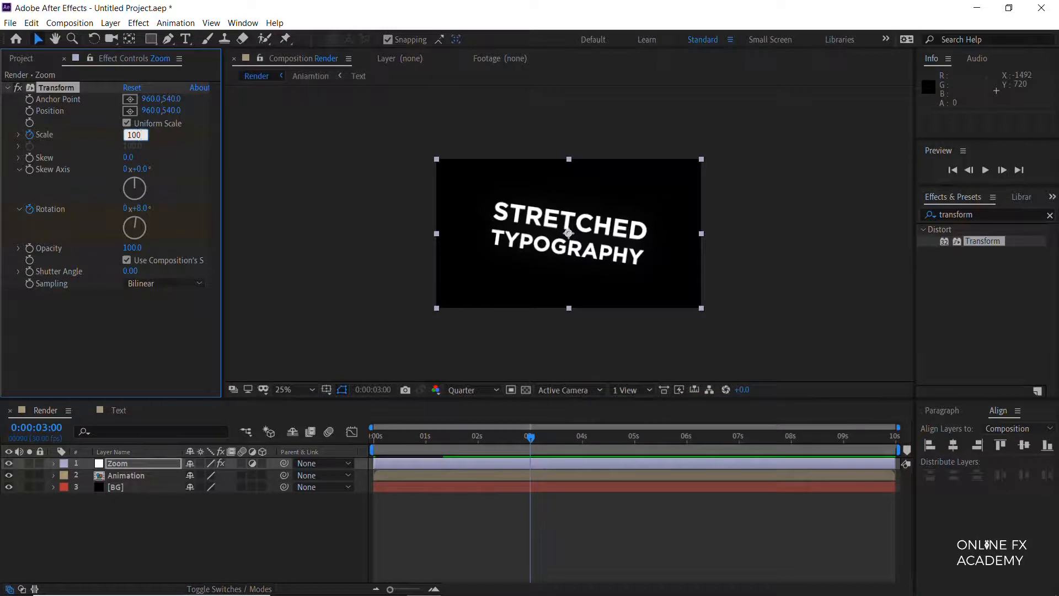
pyautogui.write('00')
pyautogui.press('Return')
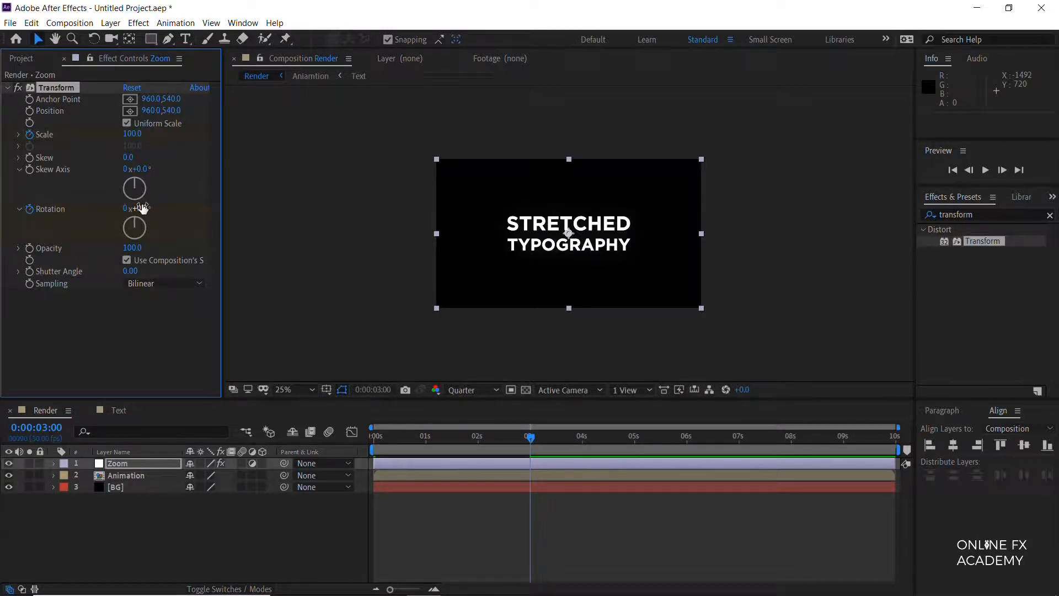
# Step: Ease all Scale and Rotation keyframes of the Zoom layer and show their curves in the Graph Editor
pyautogui.press('u')
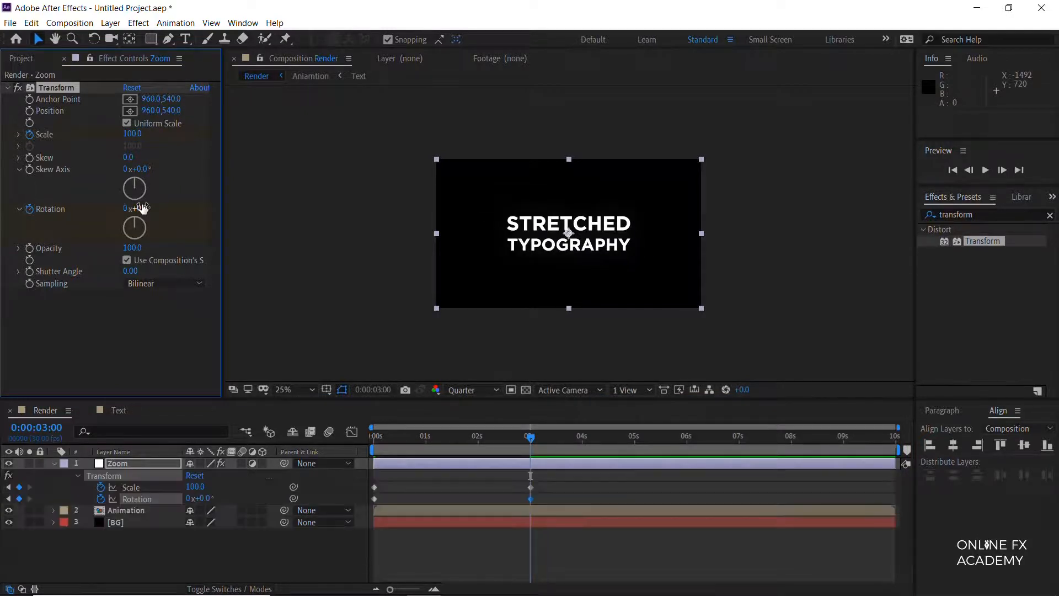
pyautogui.moveTo(558, 484); pyautogui.dragTo(364, 504)
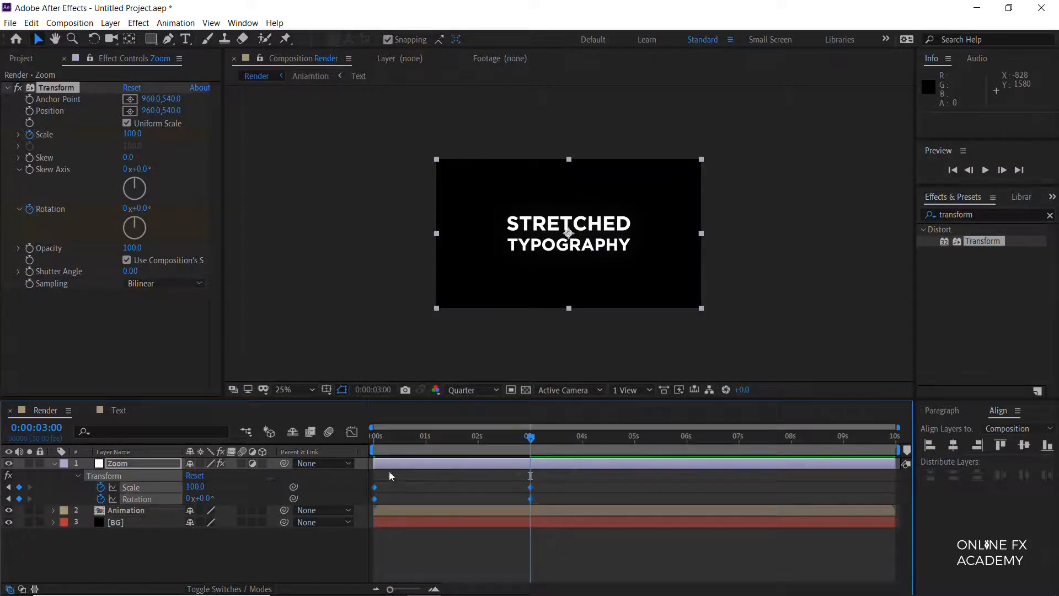
pyautogui.click(355, 438)
pyautogui.click(352, 432)
pyautogui.click(352, 432)
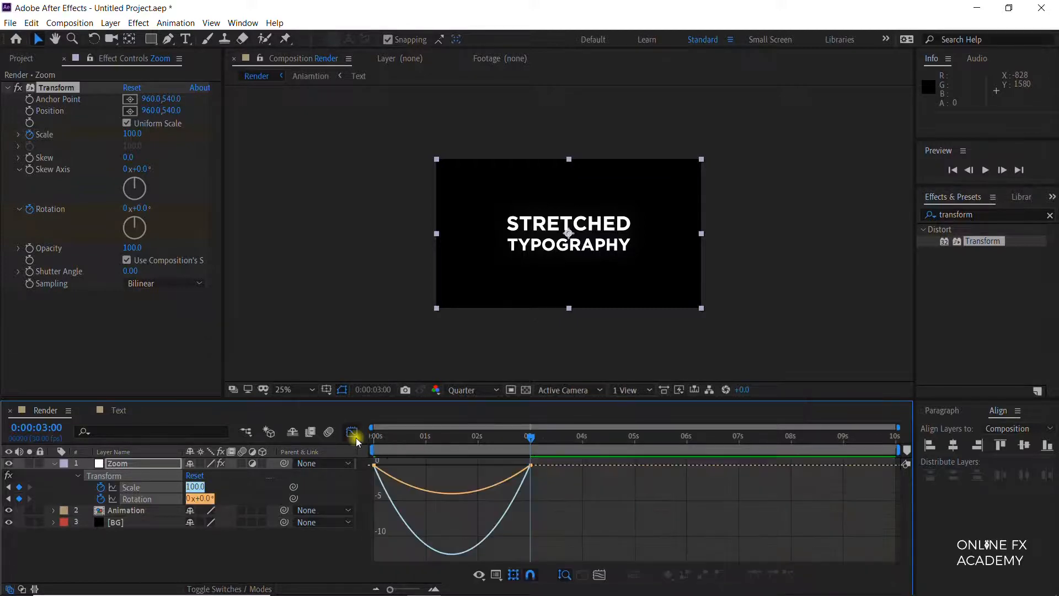
# Step: Reshape the Scale and Rotation speed curves so the motion peaks early and slows down gradually toward 0:00:03:00
pyautogui.rightClick(419, 475)
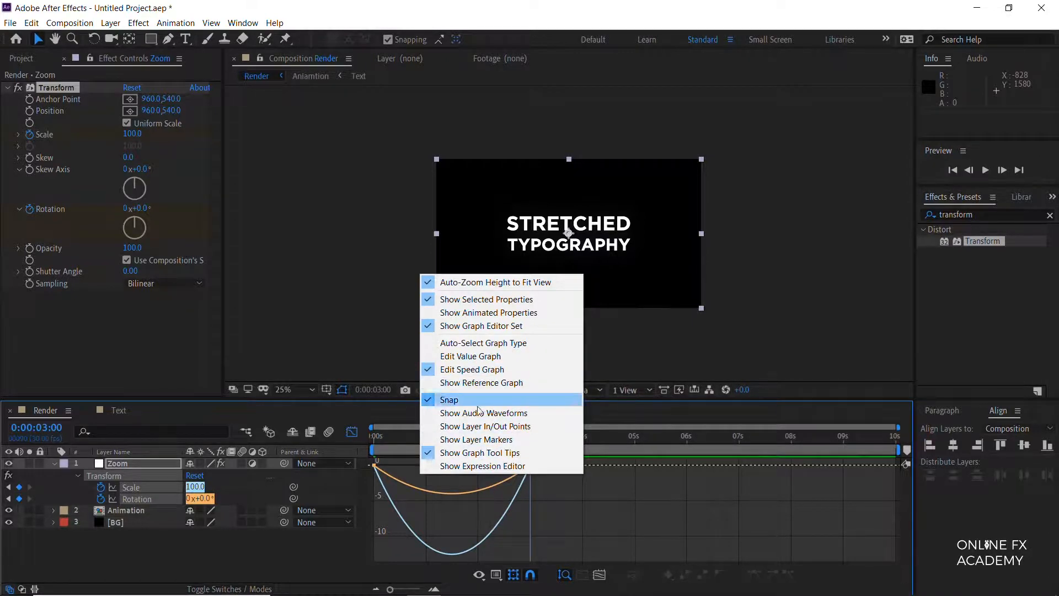
pyautogui.click(455, 511)
pyautogui.moveTo(553, 459); pyautogui.dragTo(364, 478)
pyautogui.moveTo(503, 470); pyautogui.dragTo(453, 469)
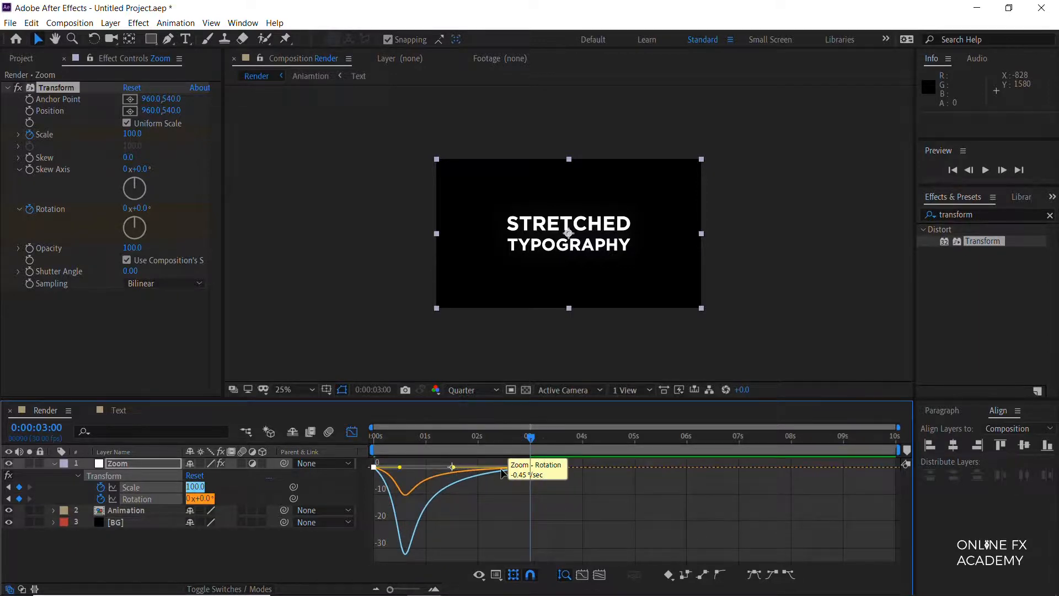
pyautogui.moveTo(400, 468); pyautogui.dragTo(382, 471)
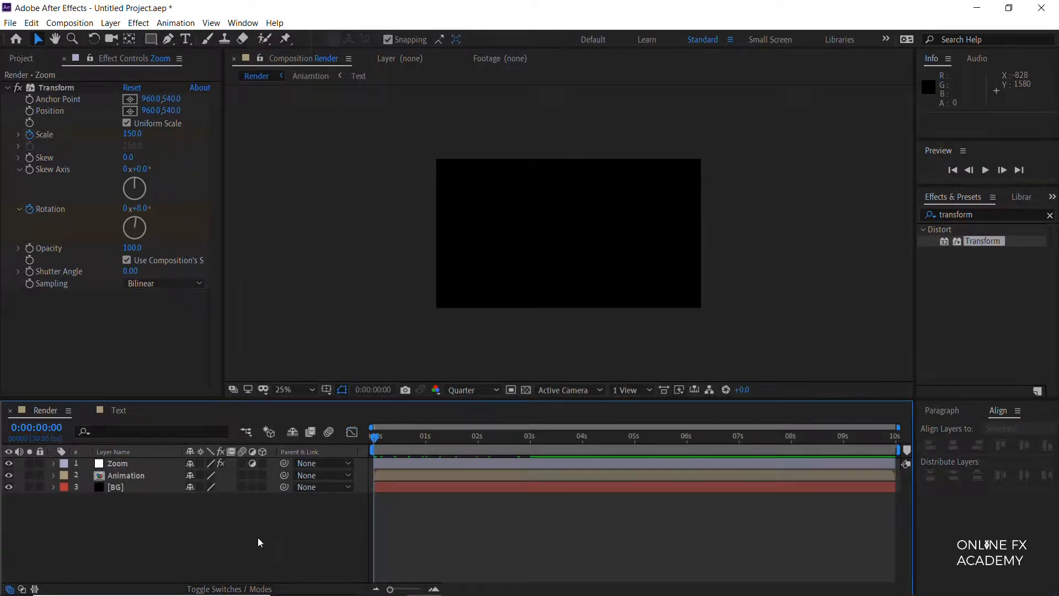
# Step: Find the Shift Channels effect and apply it to the Animation layer
pyautogui.click(119, 476)
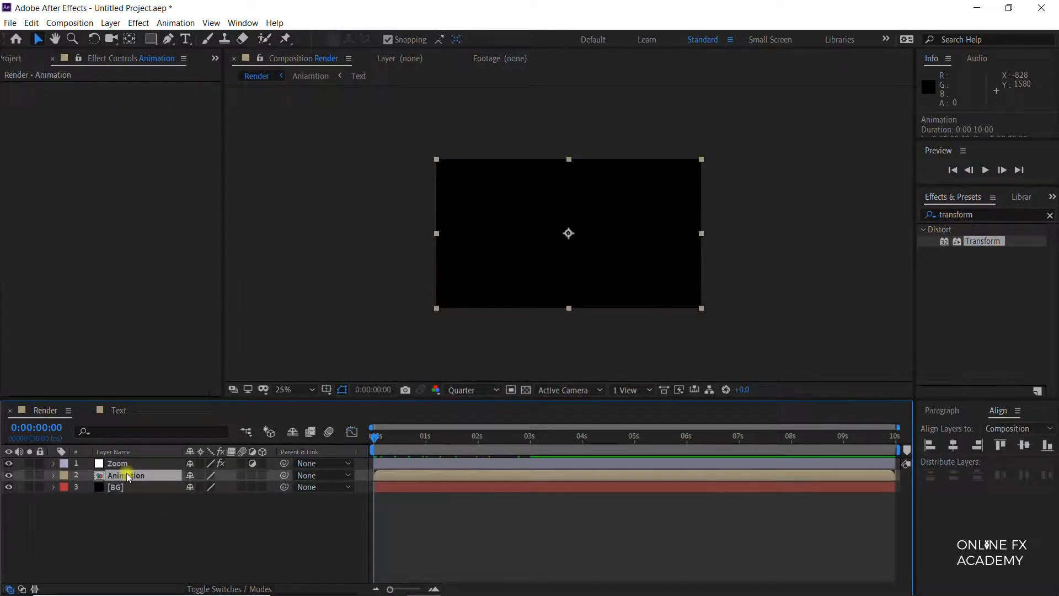
pyautogui.click(988, 216)
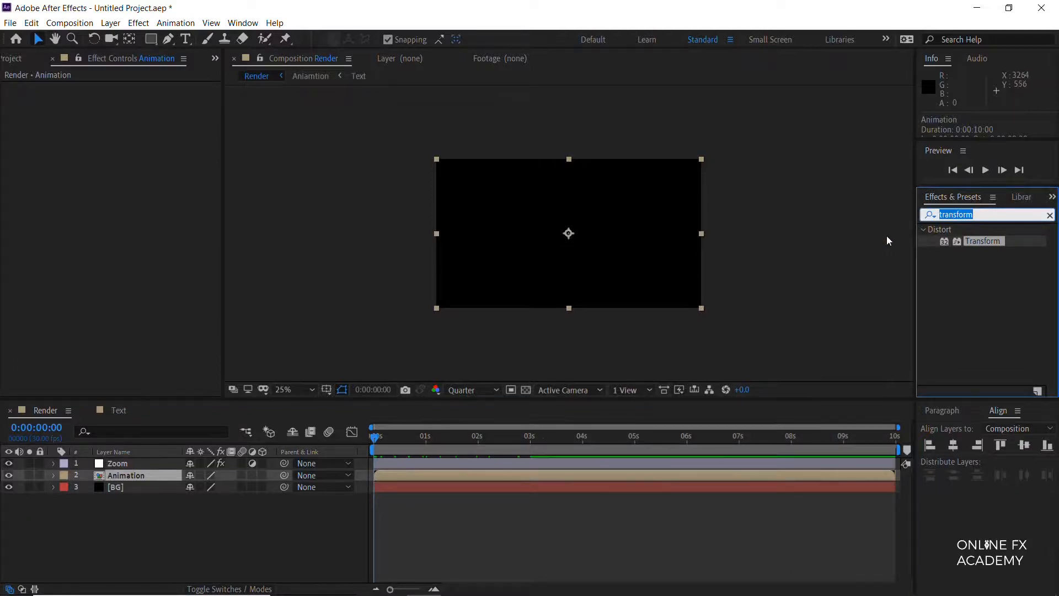
pyautogui.write('shift')
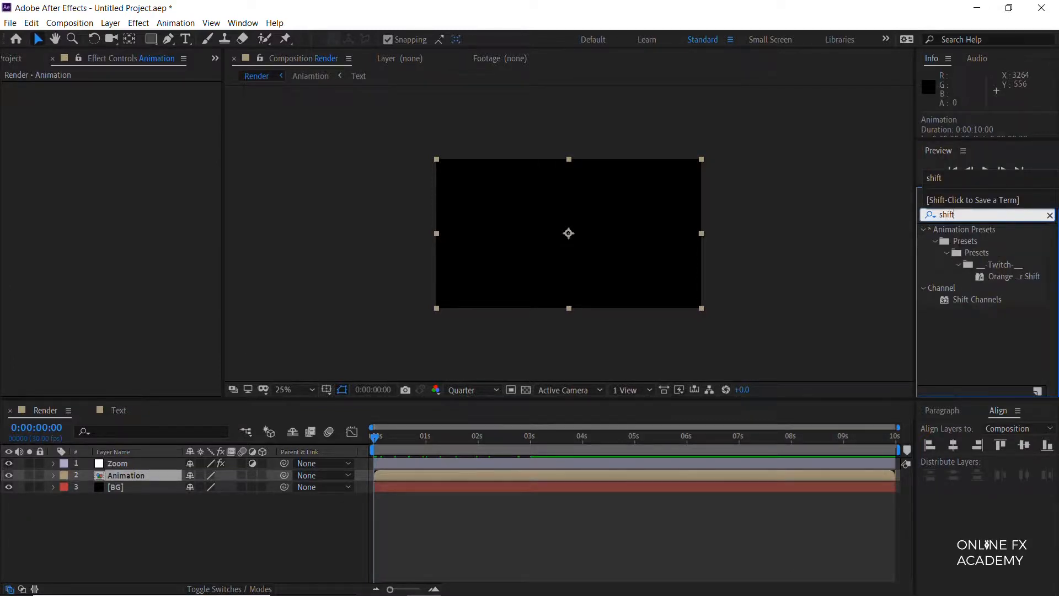
pyautogui.doubleClick(981, 302)
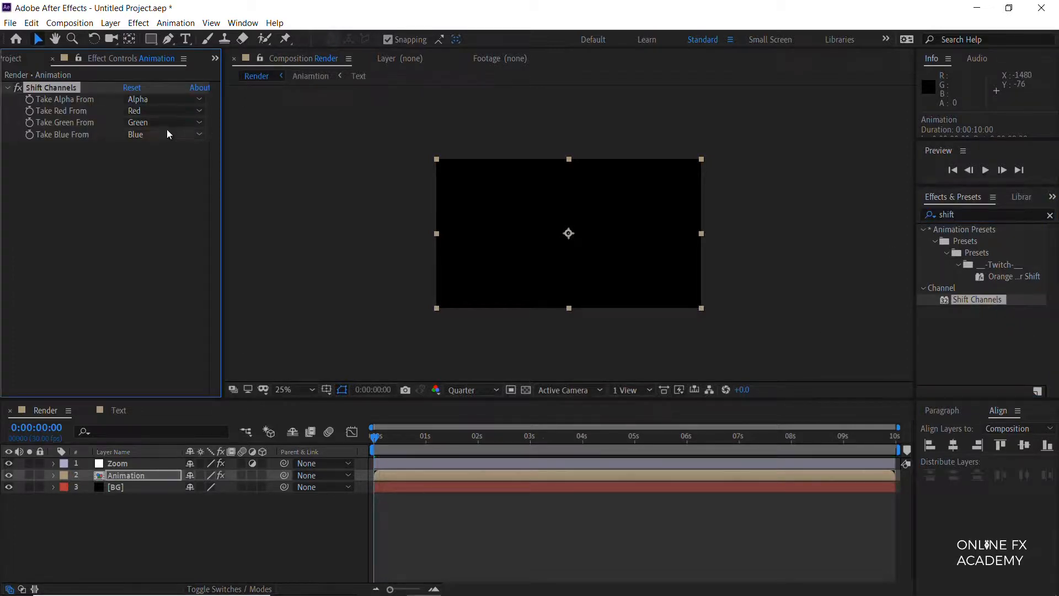
# Step: In the Animation layer's Shift Channels effect, set Take Green From and Take Blue From to Full Off
pyautogui.click(178, 121)
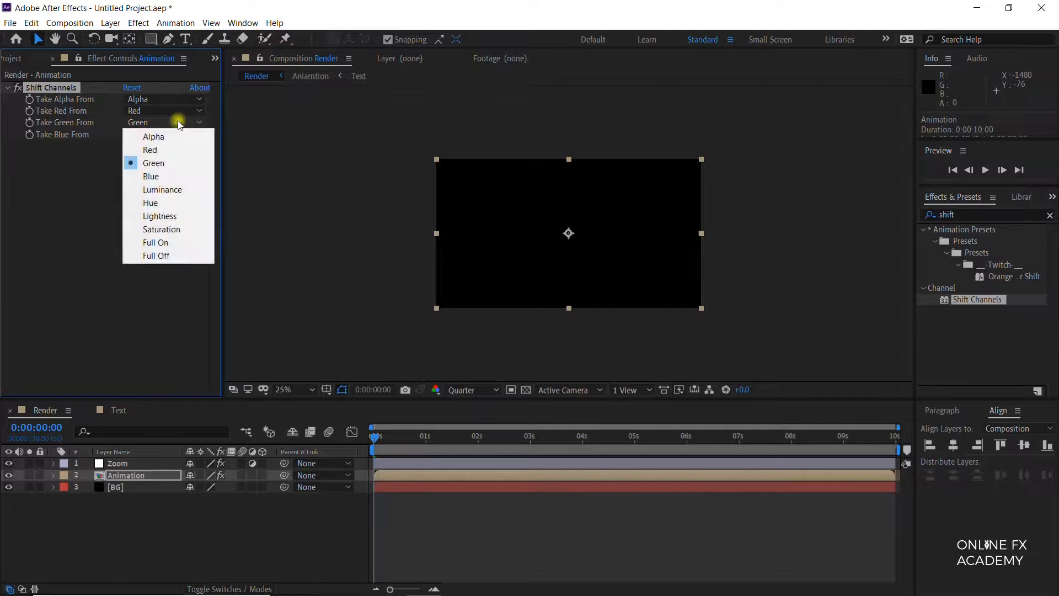
pyautogui.click(160, 247)
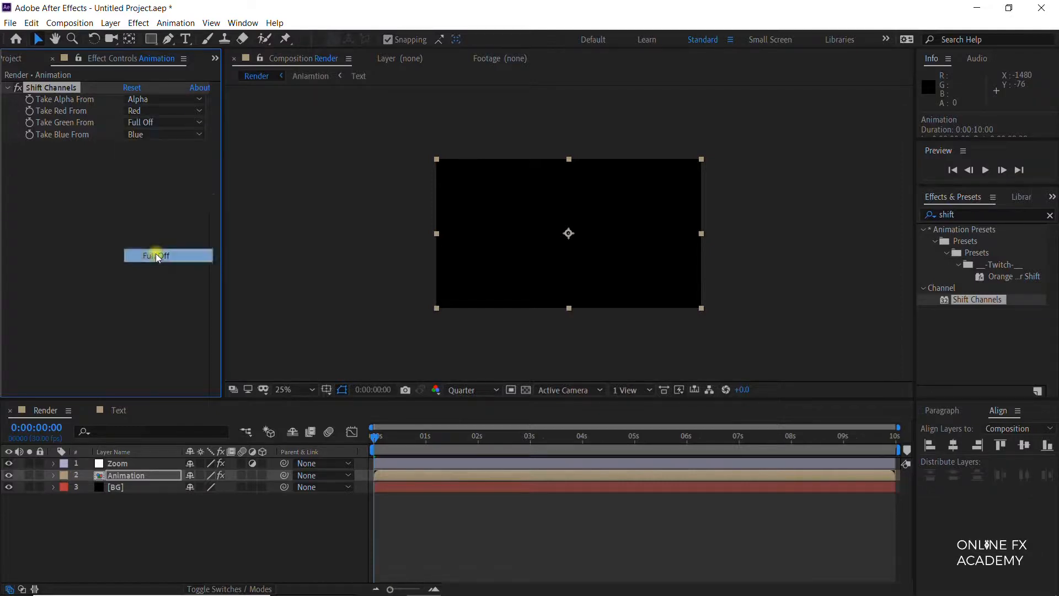
pyautogui.click(156, 142)
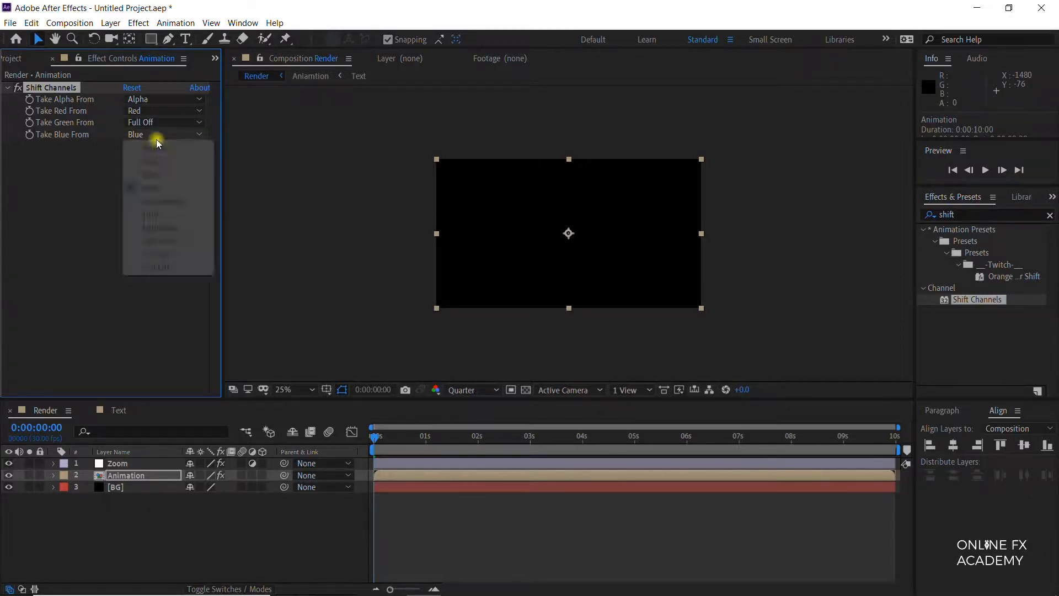
pyautogui.click(149, 268)
# Step: Show the blending mode column and set the Animation layer's mode to Add
pyautogui.press('F4')
pyautogui.click(212, 478)
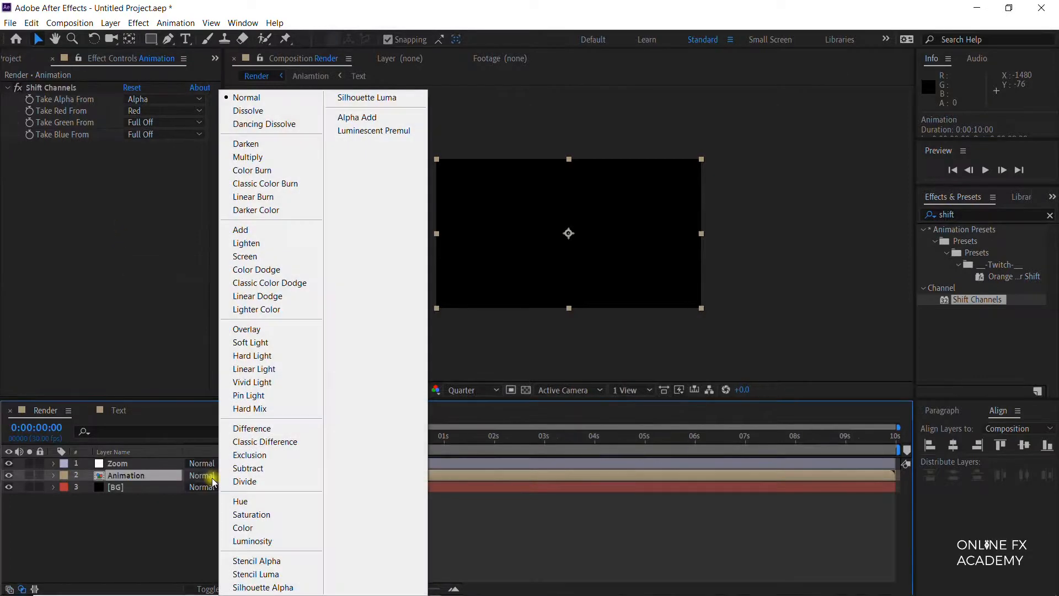
pyautogui.click(259, 231)
# Step: Duplicate the Animation layer and make the copy green only, with Take Red From set to Full Off and Take Green From set to Green
pyautogui.hotkey('ctrl', 'd')
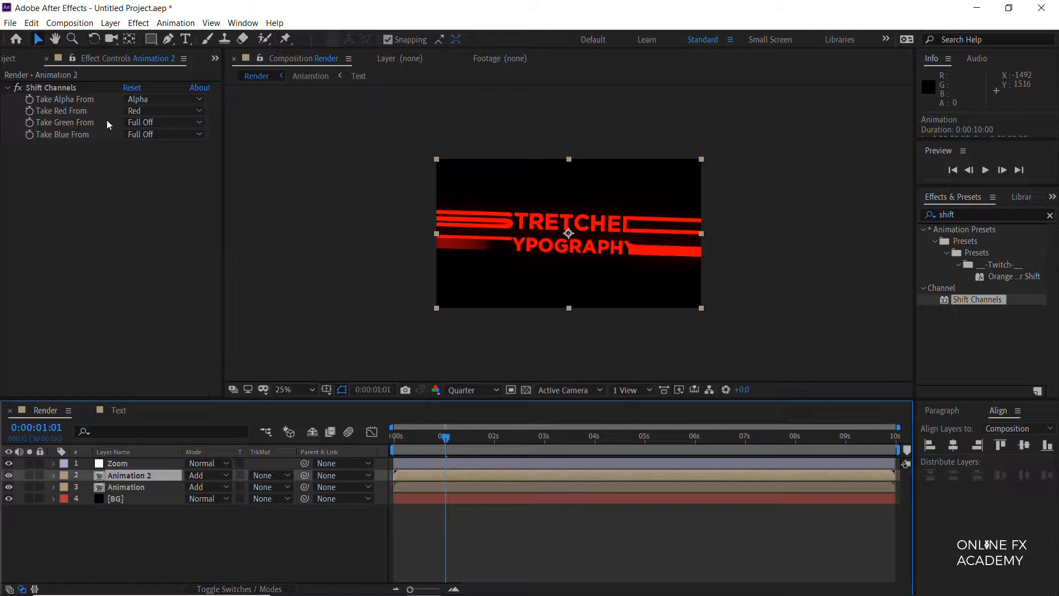
pyautogui.click(148, 113)
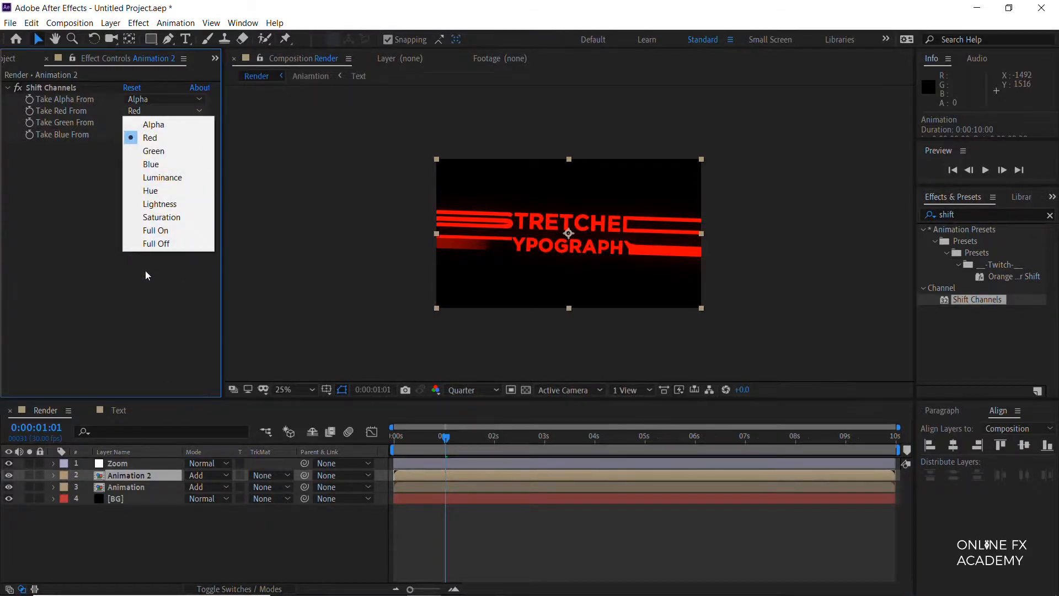
pyautogui.click(165, 241)
pyautogui.click(159, 121)
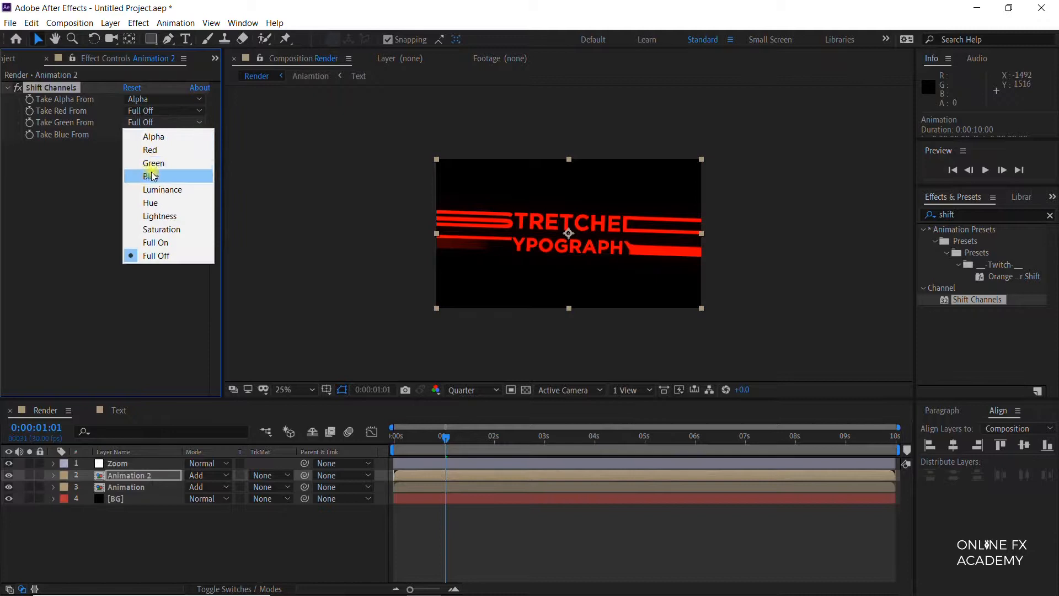
pyautogui.click(147, 160)
pyautogui.click(154, 136)
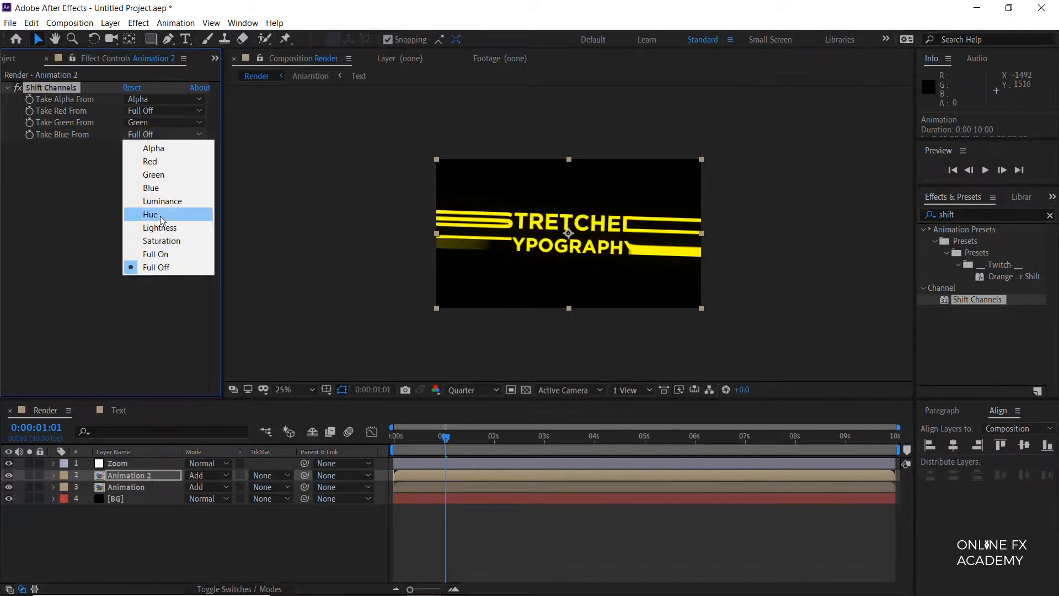
pyautogui.click(86, 310)
# Step: Duplicate the Animation 2 layer and make the copy blue only, with Take Green From set to Full Off and Take Blue From set to Blue
pyautogui.click(137, 479)
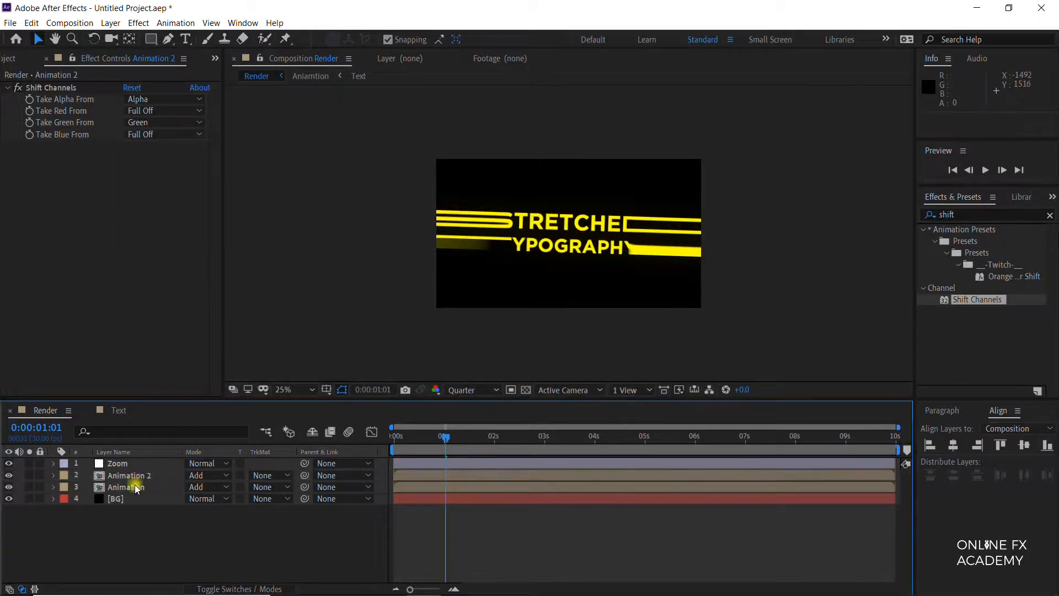
pyautogui.hotkey('ctrl', 'd')
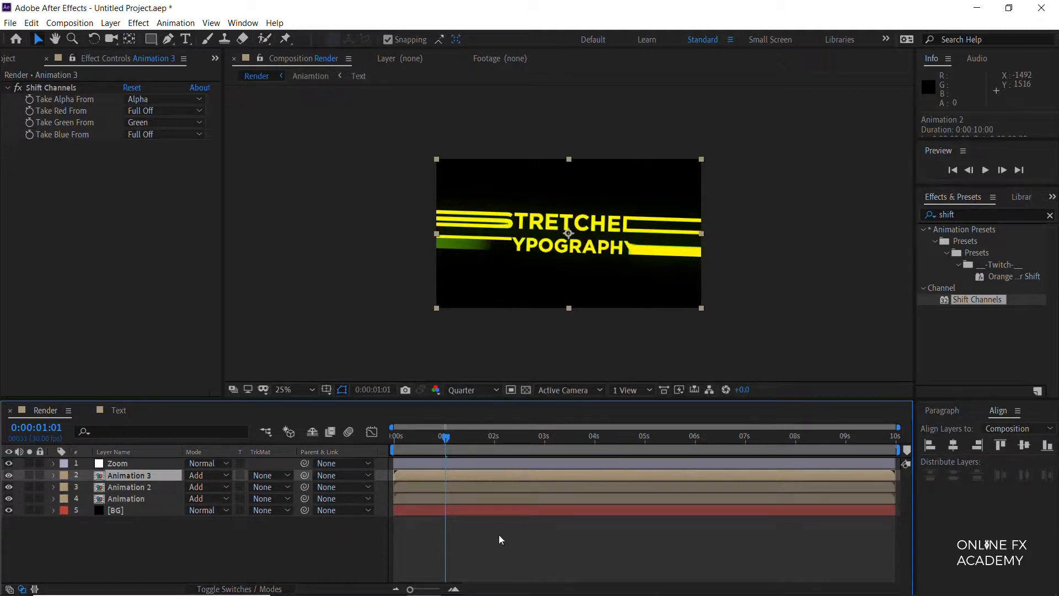
pyautogui.click(150, 114)
pyautogui.click(75, 194)
pyautogui.click(154, 126)
pyautogui.click(169, 256)
pyautogui.click(153, 134)
pyautogui.click(157, 188)
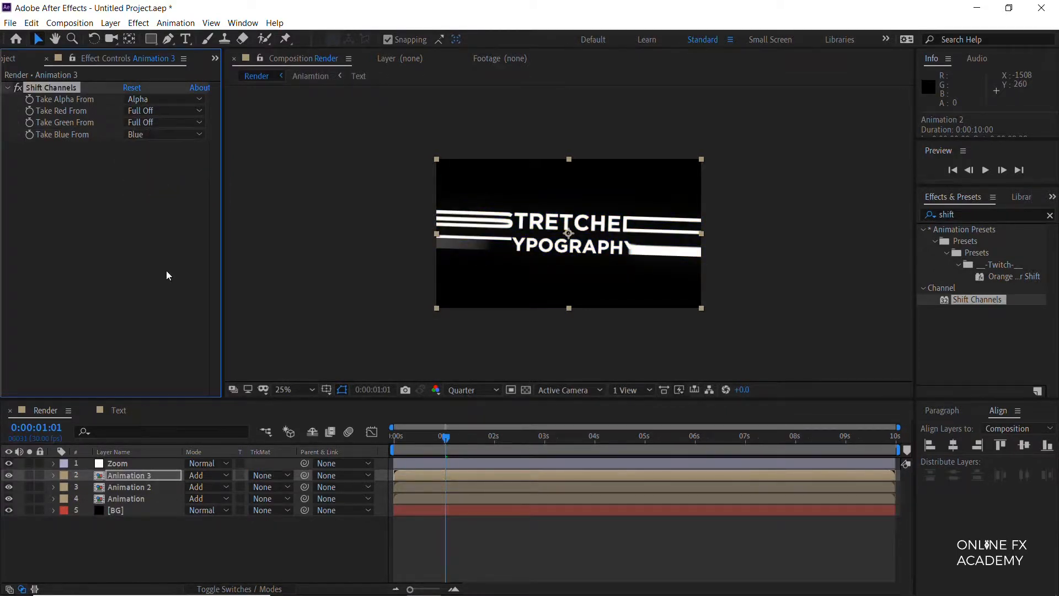
# Step: Stack the channel layers as Animation, Animation 2, Animation 3 from the top, and offset Animation 2 to start at 0:00:00:02
pyautogui.click(141, 488)
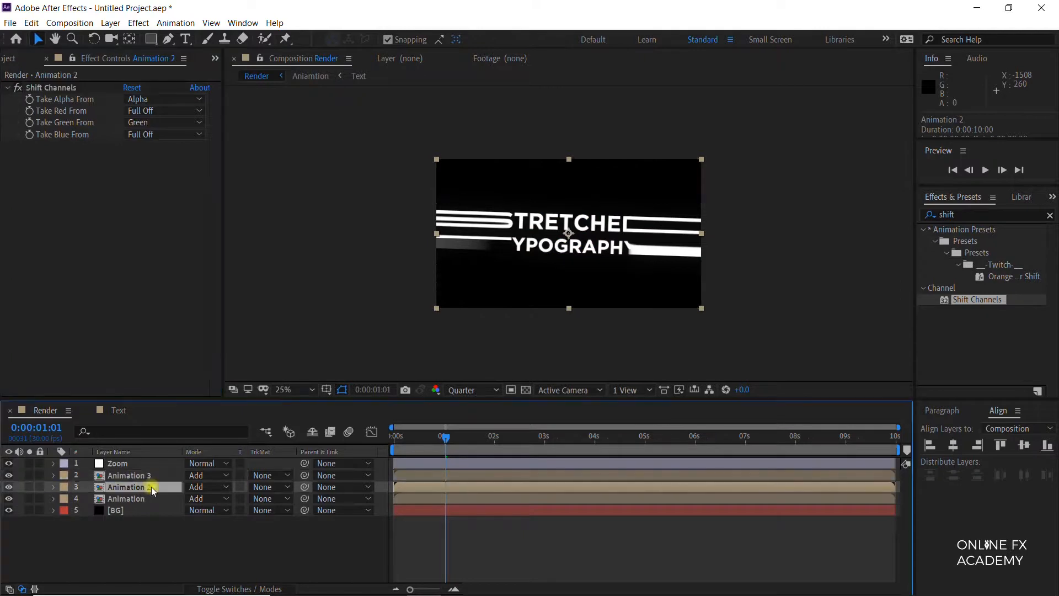
pyautogui.moveTo(147, 484); pyautogui.dragTo(131, 504)
pyautogui.press('Home')
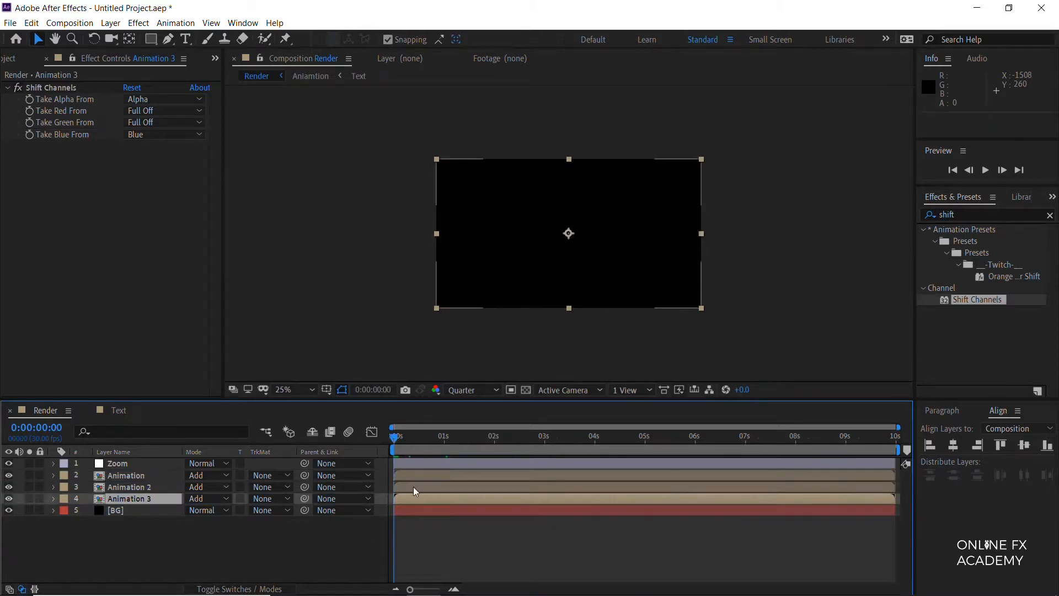
pyautogui.press('pagedown')
pyautogui.click(415, 488)
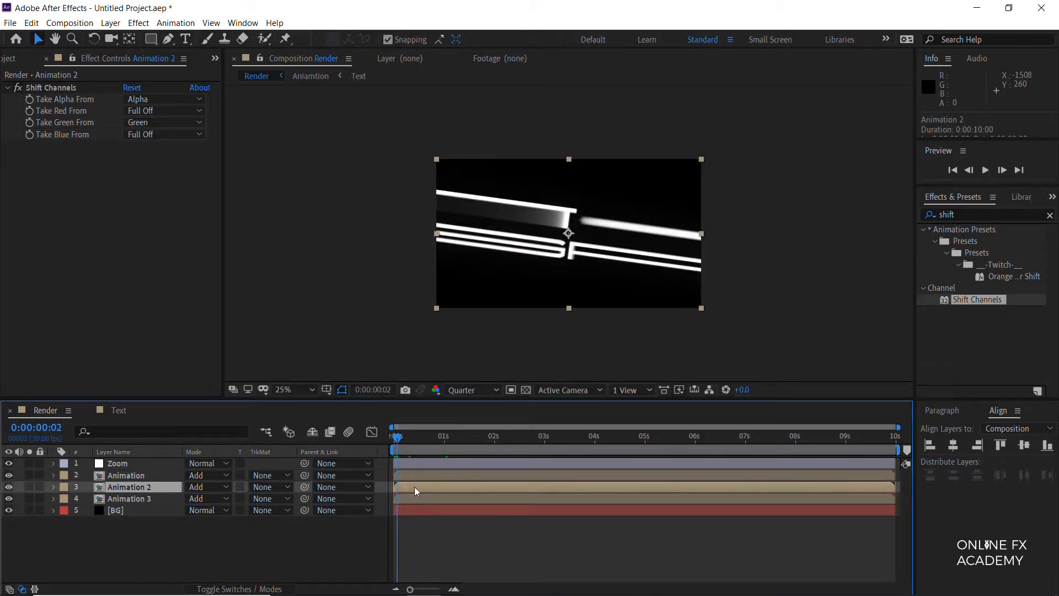
pyautogui.moveTo(422, 487); pyautogui.dragTo(428, 488)
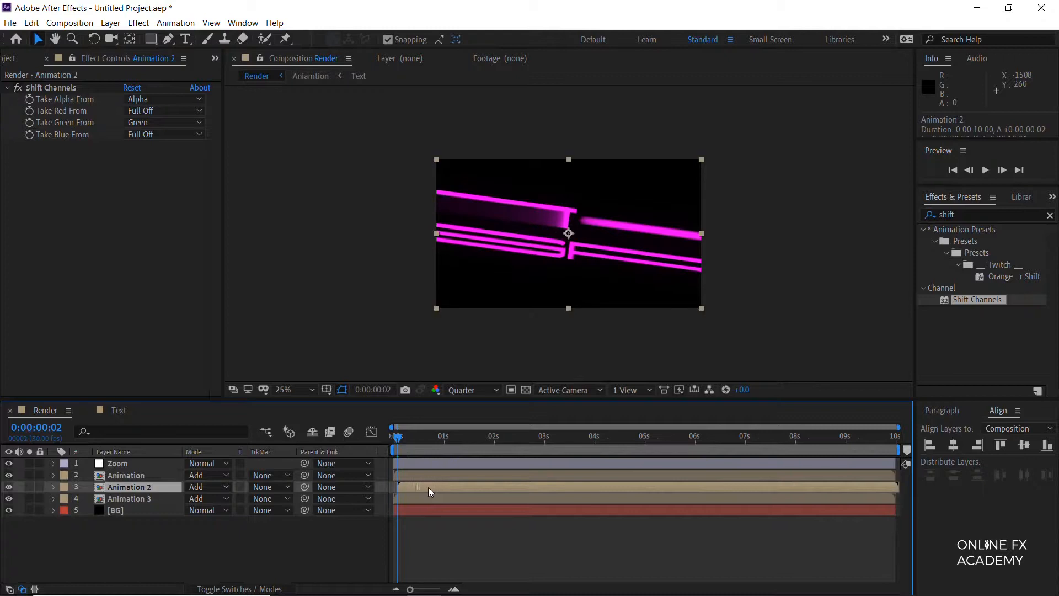
# Step: Offset the Animation layer to start two frames after Animation 2, and preview the color split from the first frame
pyautogui.press('pagedown')
pyautogui.press('pagedown')
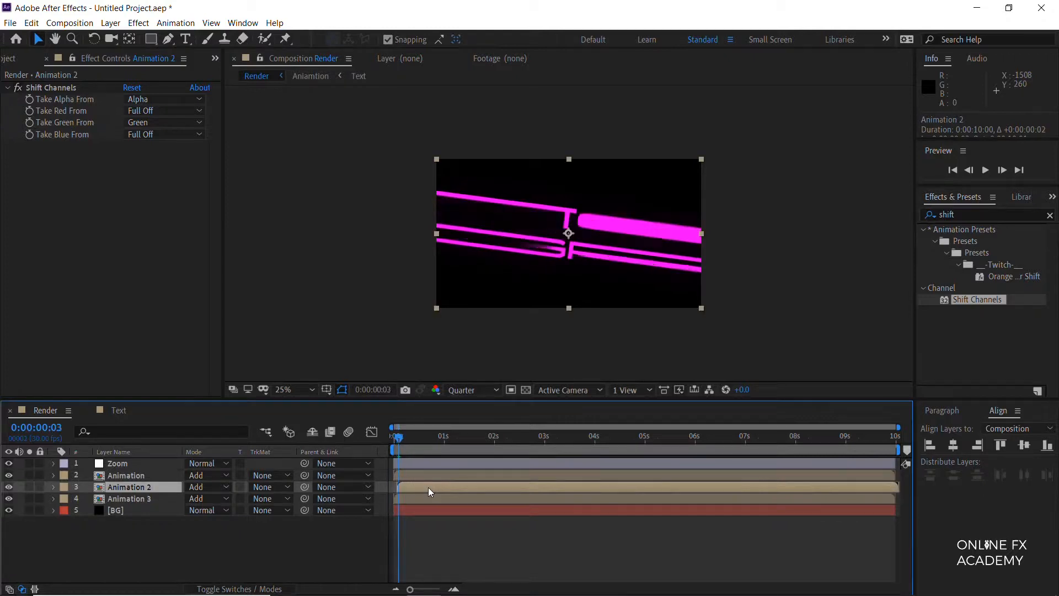
pyautogui.moveTo(411, 473); pyautogui.dragTo(430, 473)
pyautogui.moveTo(401, 437); pyautogui.dragTo(386, 439)
pyautogui.press('space')
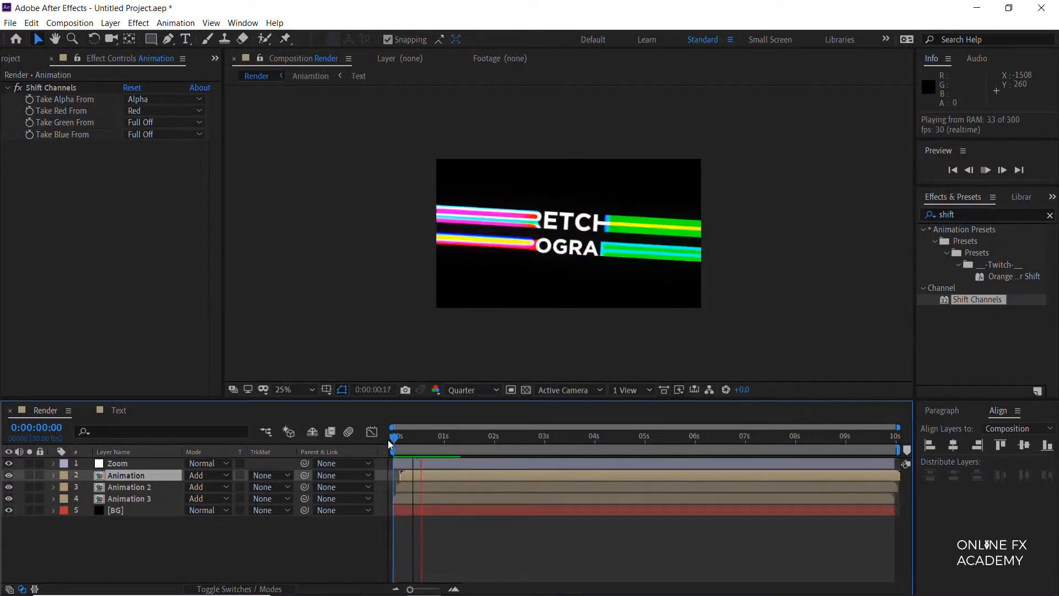